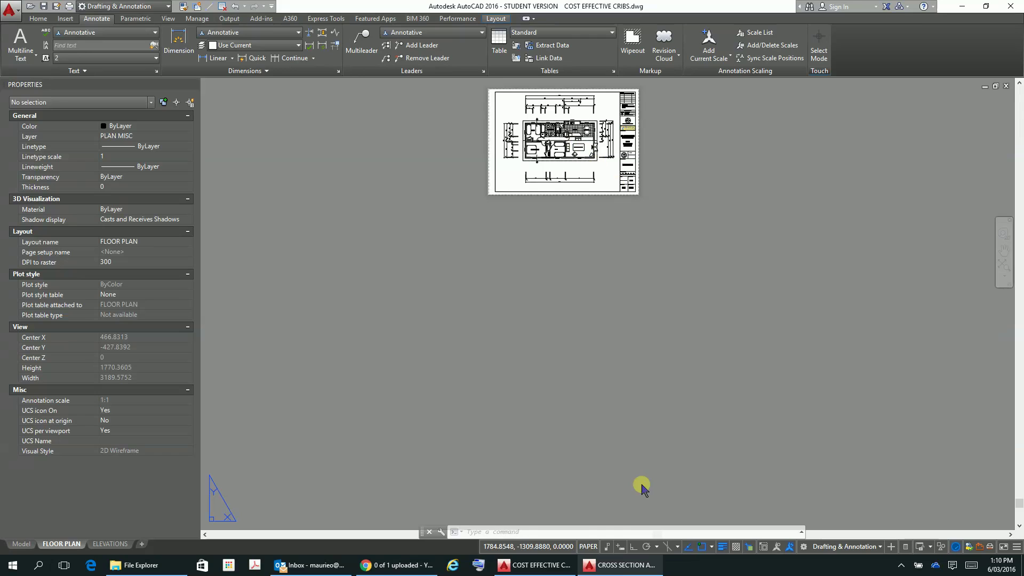
# - Zoom Extents (Z, E) so the whole dimensioned FLOOR PLAN sheet fills the drawing area
pyautogui.click(539, 533)
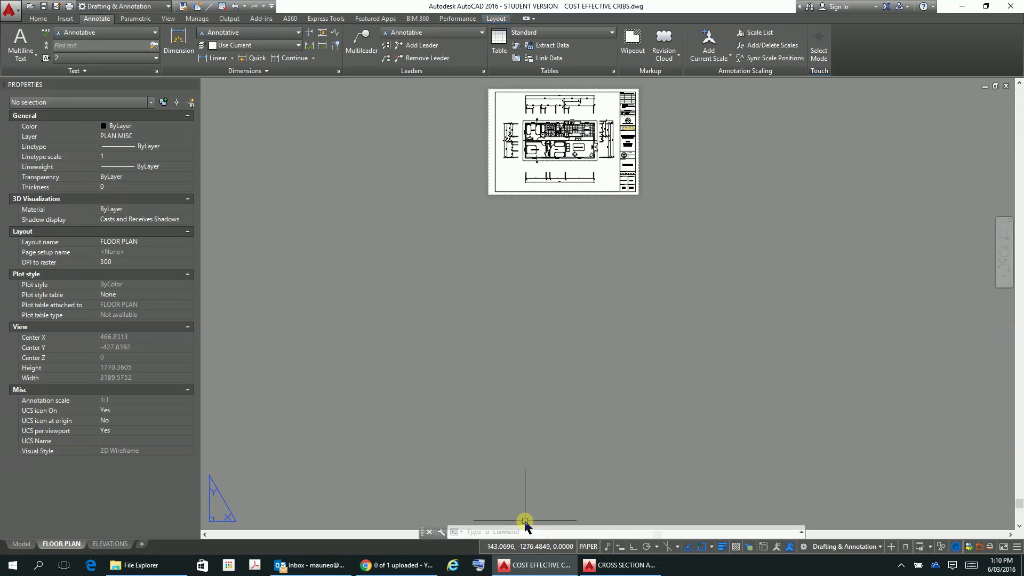
pyautogui.write('z')
pyautogui.press('Return')
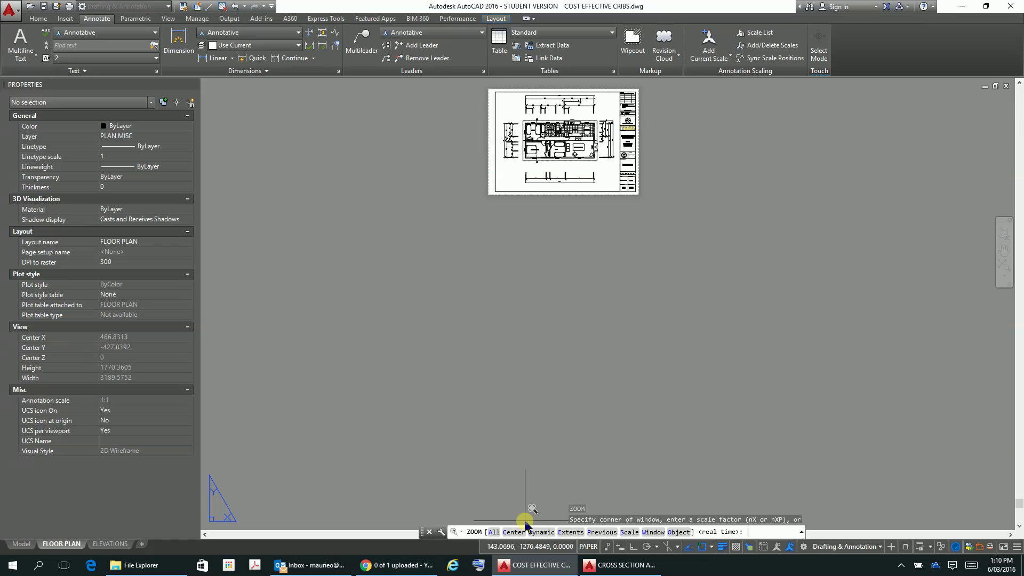
pyautogui.write('E')
pyautogui.press('Return')
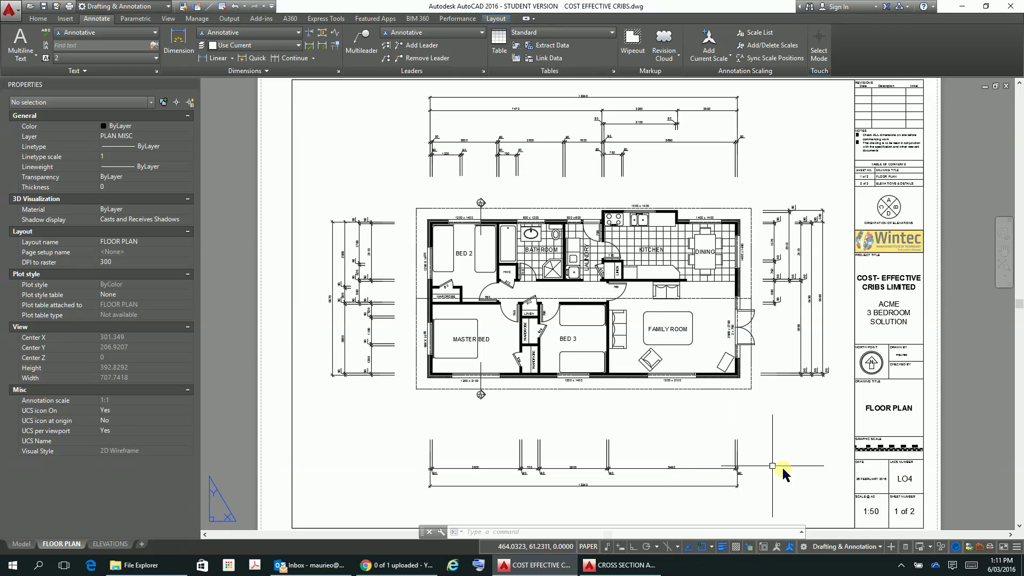
# - Send the Wintec title-block logo to the back of the draw order
pyautogui.scroll(4, 877, 258)
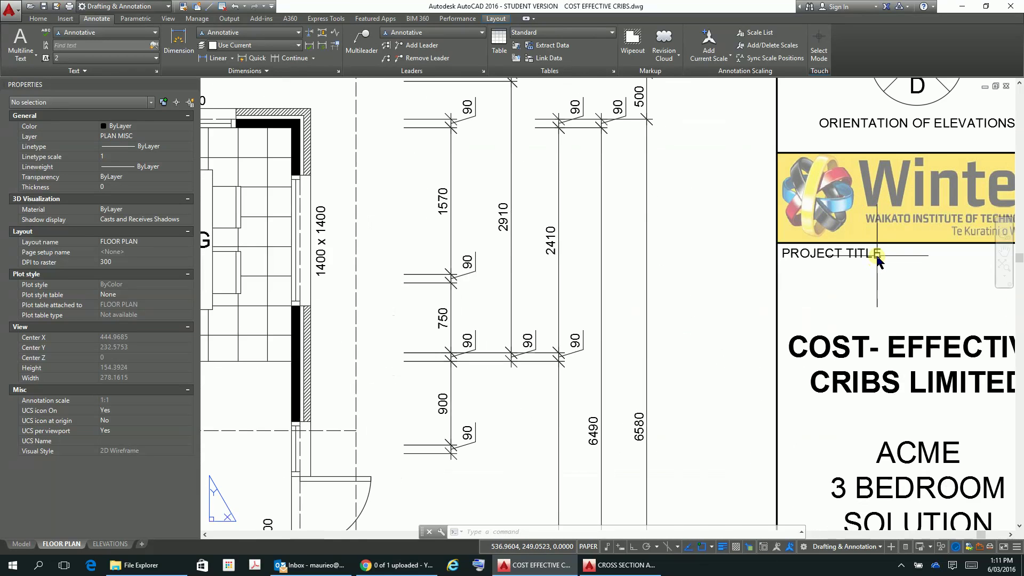
pyautogui.scroll(4, 877, 258)
pyautogui.scroll(-4, 877, 259)
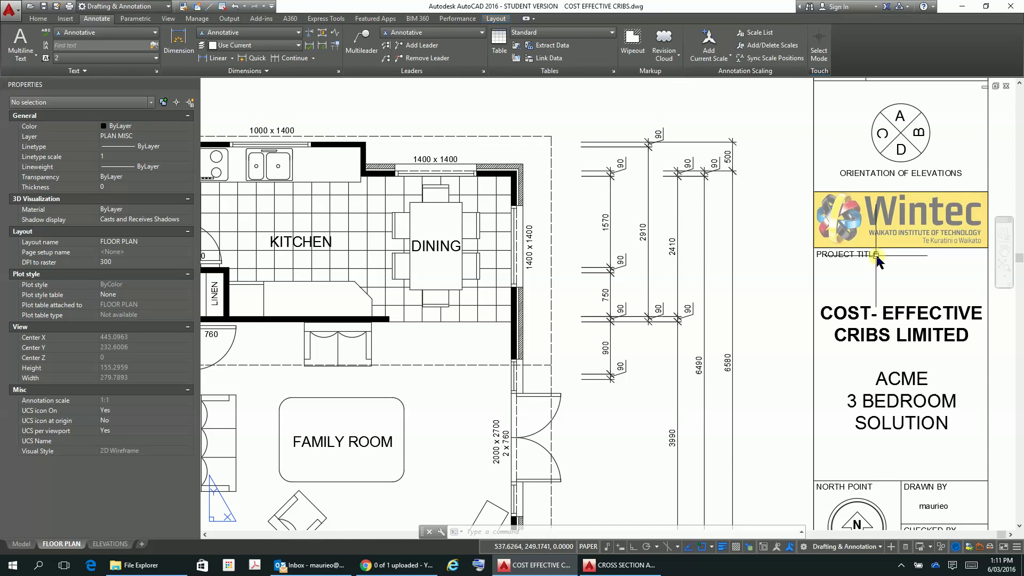
pyautogui.click(836, 230)
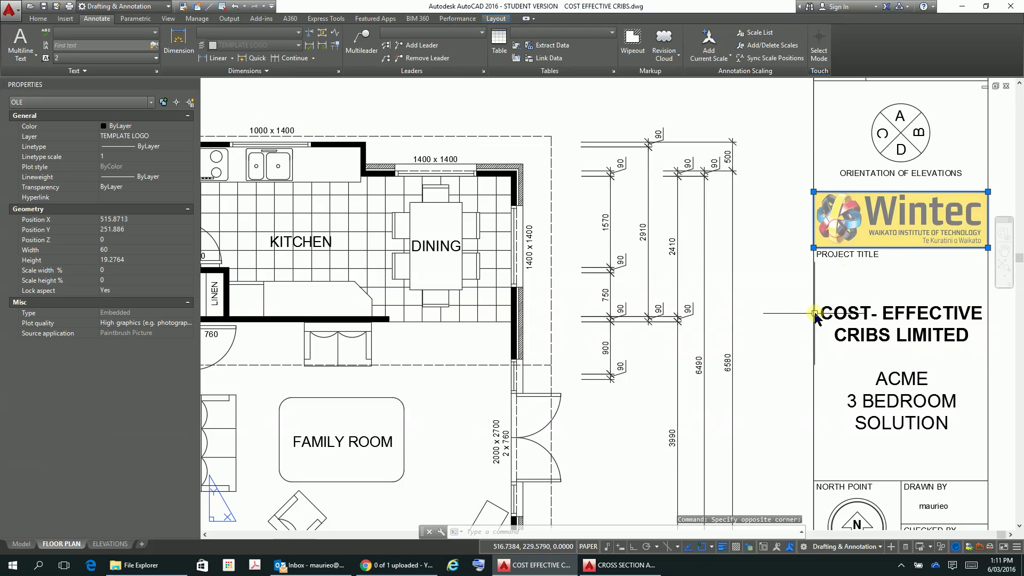
pyautogui.rightClick(877, 220)
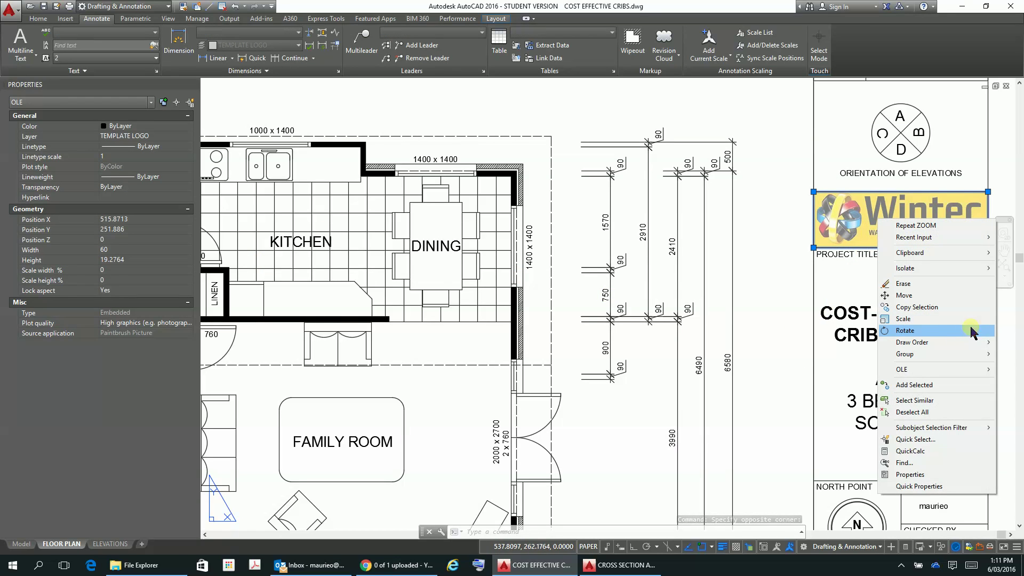
pyautogui.moveTo(943, 343)
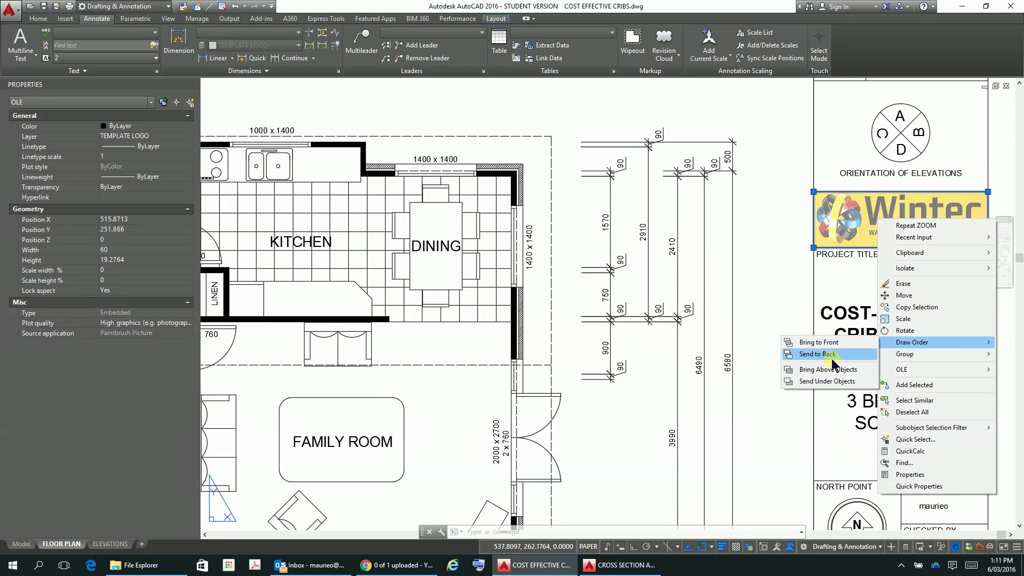
pyautogui.click(830, 355)
pyautogui.scroll(-5, 832, 363)
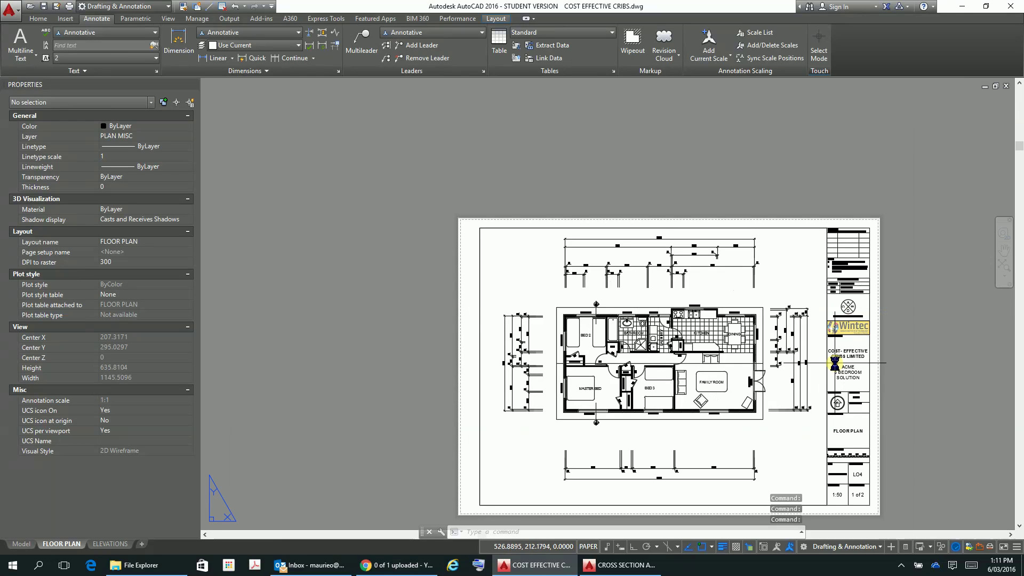
pyautogui.scroll(3, 833, 364)
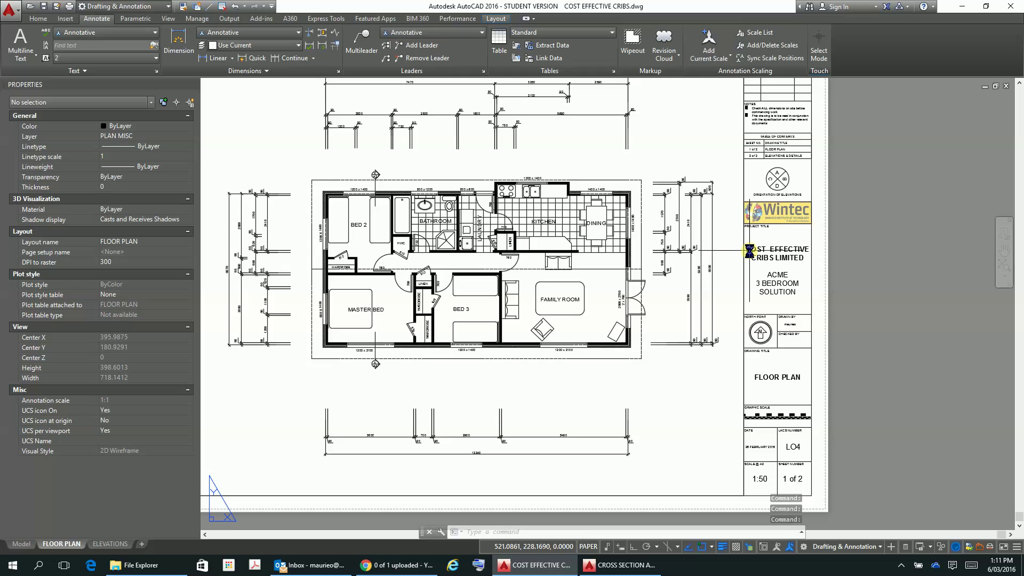
pyautogui.scroll(-3, 749, 251)
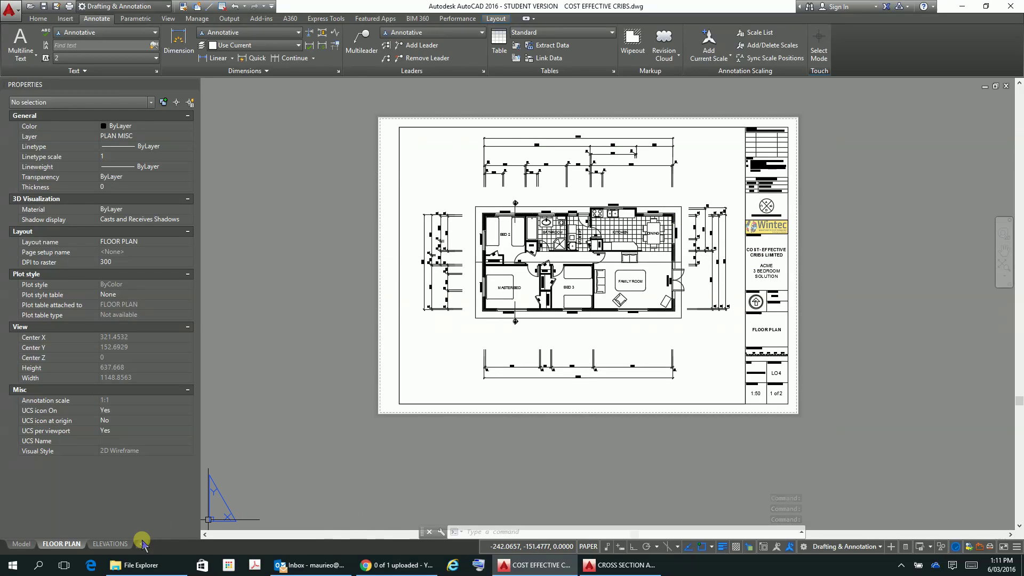
# - Open the FLOOR PLAN layout's plot settings (Adobe PDF, A2, 1:1) and preview the sheet
pyautogui.rightClick(60, 544)
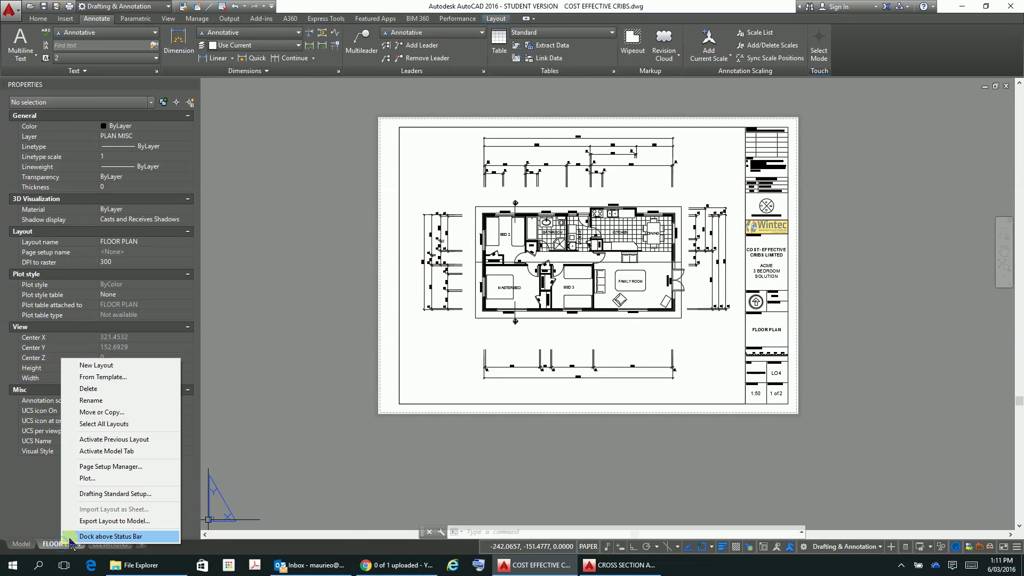
pyautogui.click(87, 478)
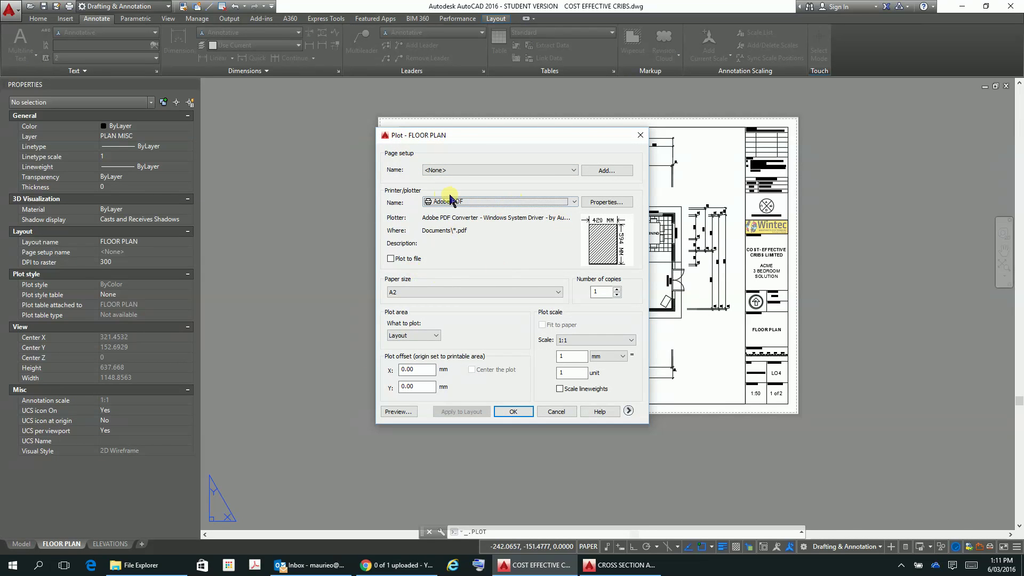
pyautogui.click(400, 413)
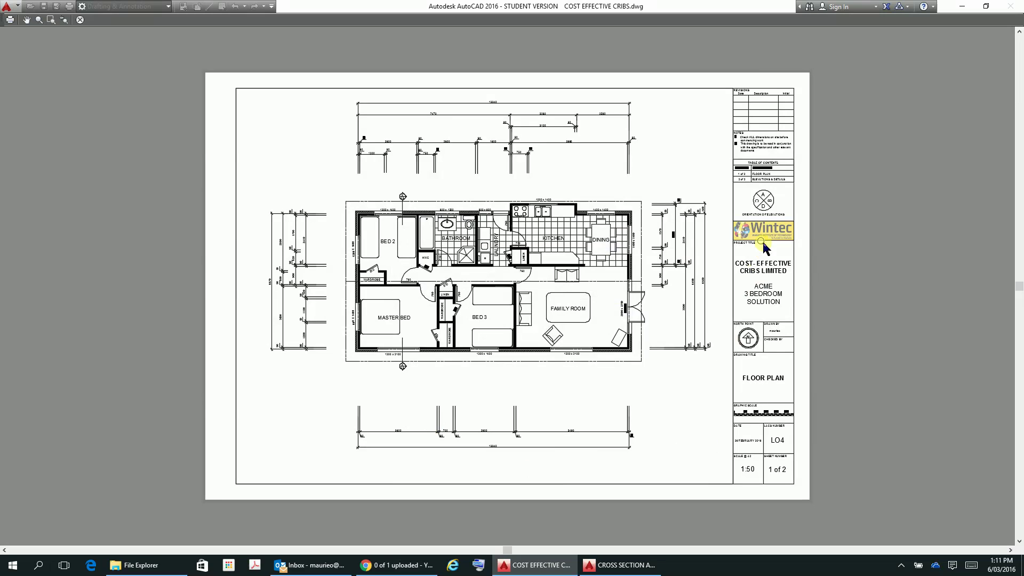
# - Inspect the FLOOR PLAN plot preview, including the family room and title block, then plot it to PDF
pyautogui.scroll(5, 759, 245)
pyautogui.scroll(-3, 759, 245)
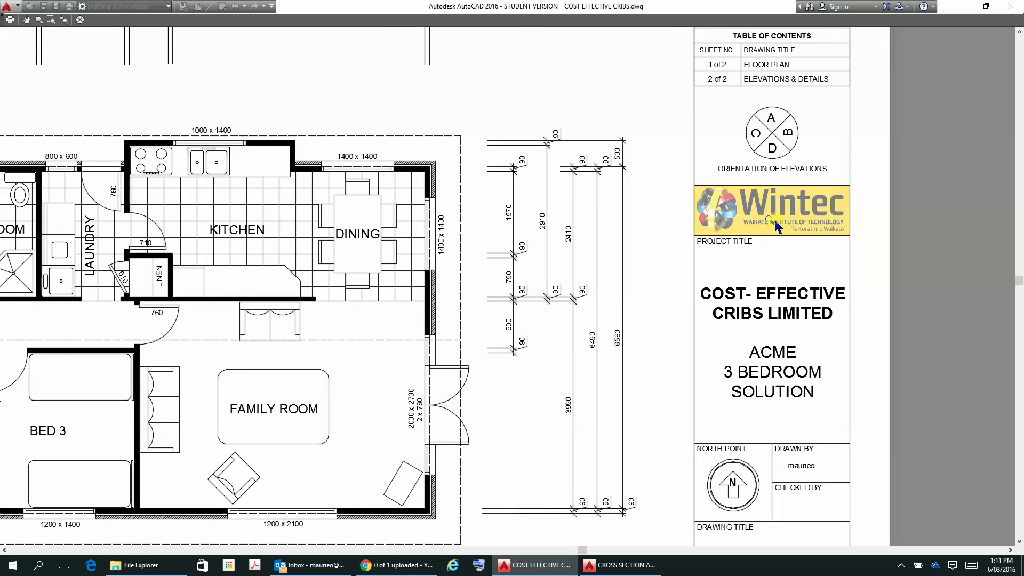
pyautogui.scroll(-3, 776, 221)
pyautogui.scroll(3, 787, 165)
pyautogui.scroll(3, 788, 155)
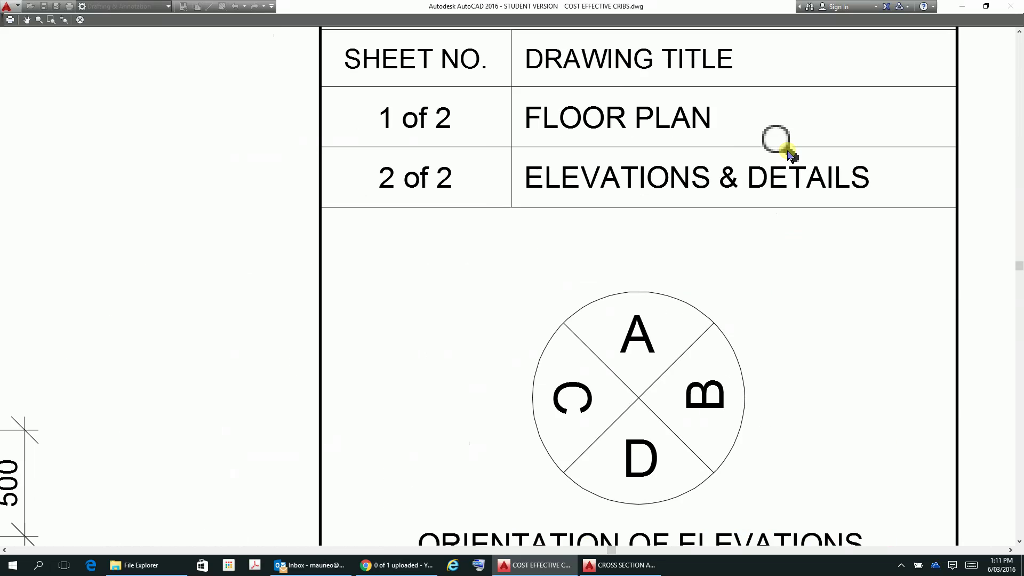
pyautogui.scroll(-5, 788, 153)
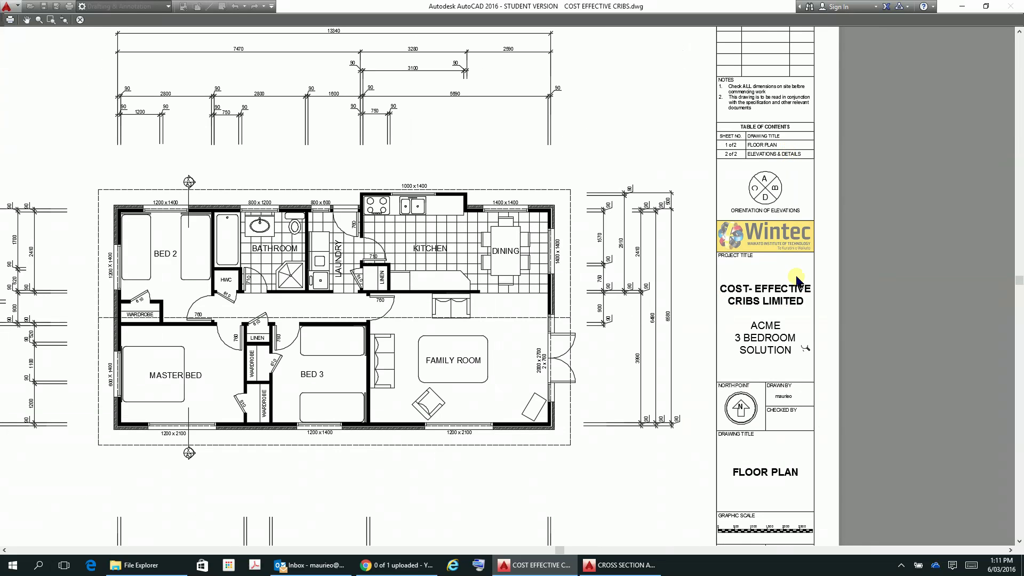
pyautogui.scroll(3, 787, 536)
pyautogui.scroll(-2, 772, 450)
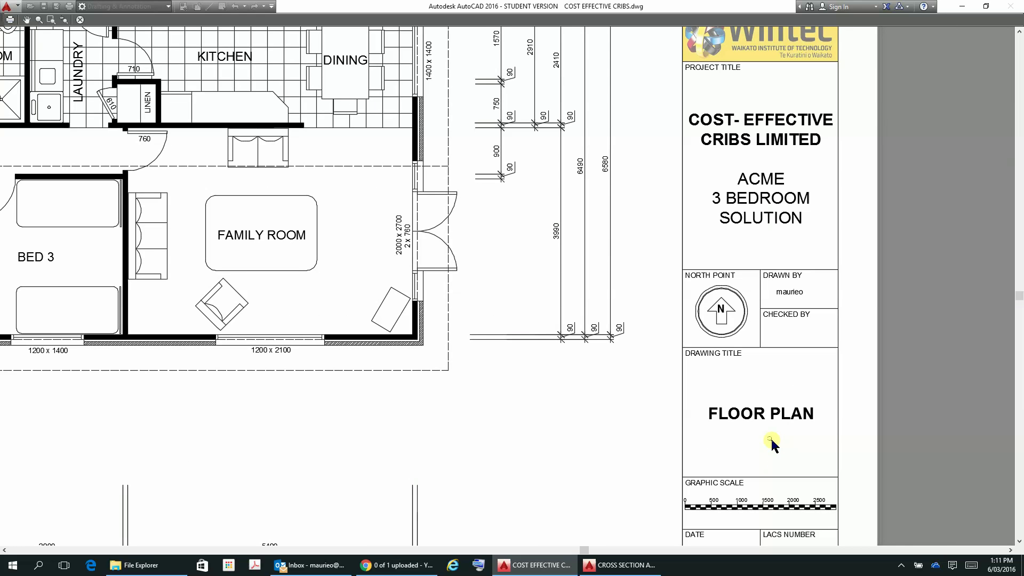
pyautogui.moveTo(773, 441); pyautogui.dragTo(816, 201, button='middle')
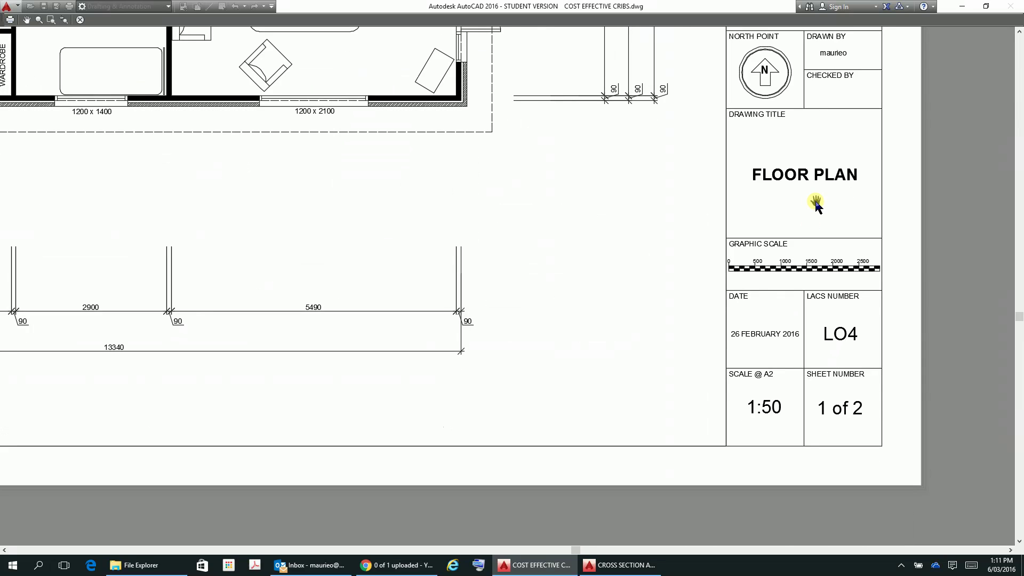
pyautogui.scroll(-2, 800, 240)
pyautogui.scroll(-2, 557, 203)
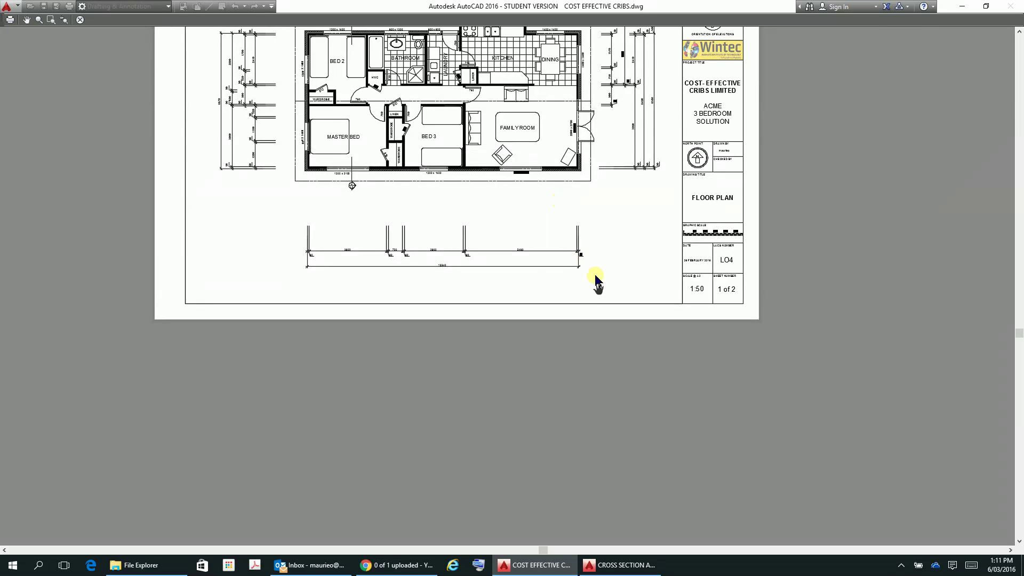
pyautogui.scroll(-1, 629, 382)
pyautogui.moveTo(629, 381); pyautogui.dragTo(600, 395, button='middle')
pyautogui.rightClick(547, 364)
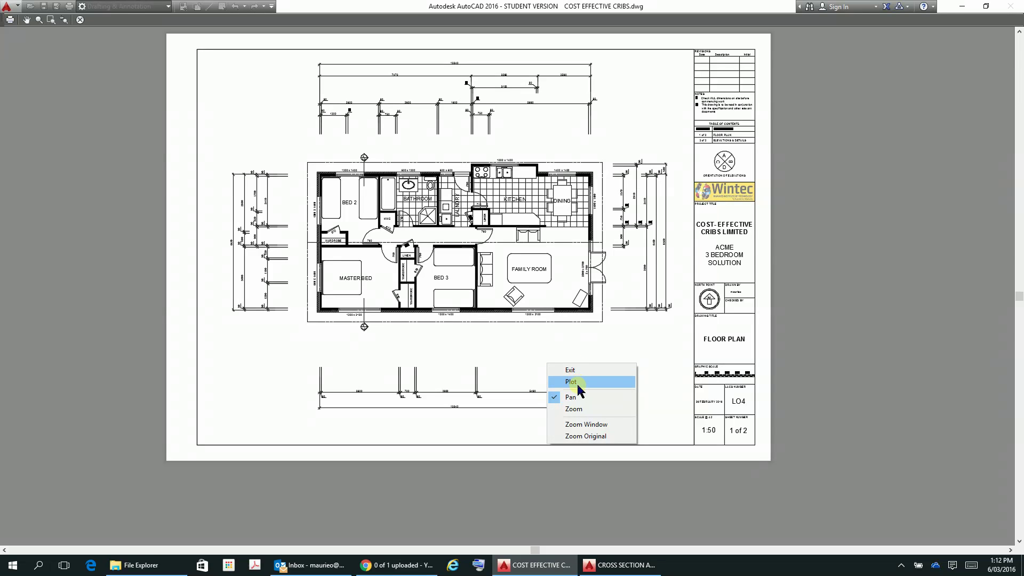
pyautogui.click(570, 382)
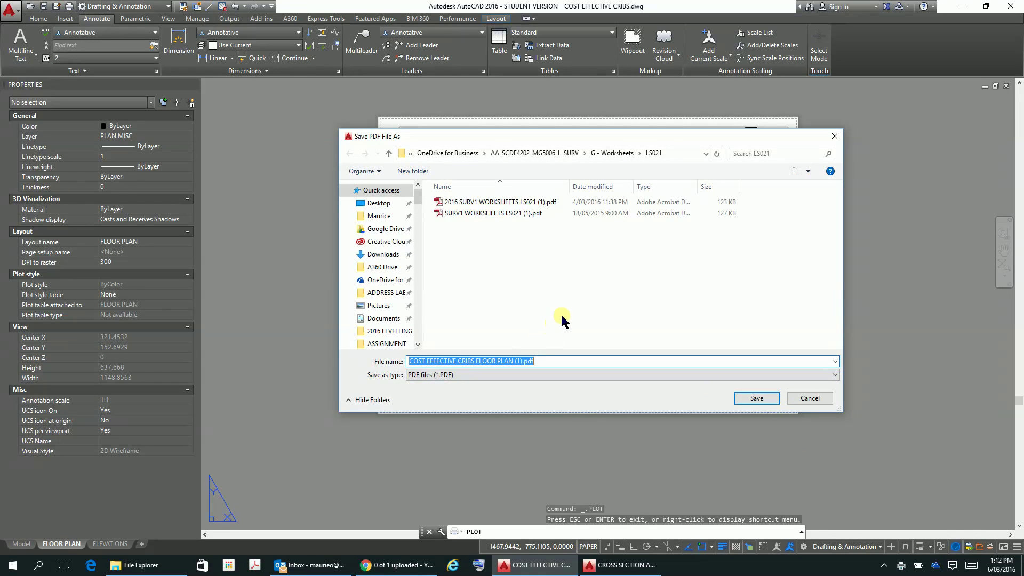
# - Create a new PLOTS folder inside the COST EFFECTIVE CRIBS folder and open it
pyautogui.click(551, 154)
pyautogui.click(511, 154)
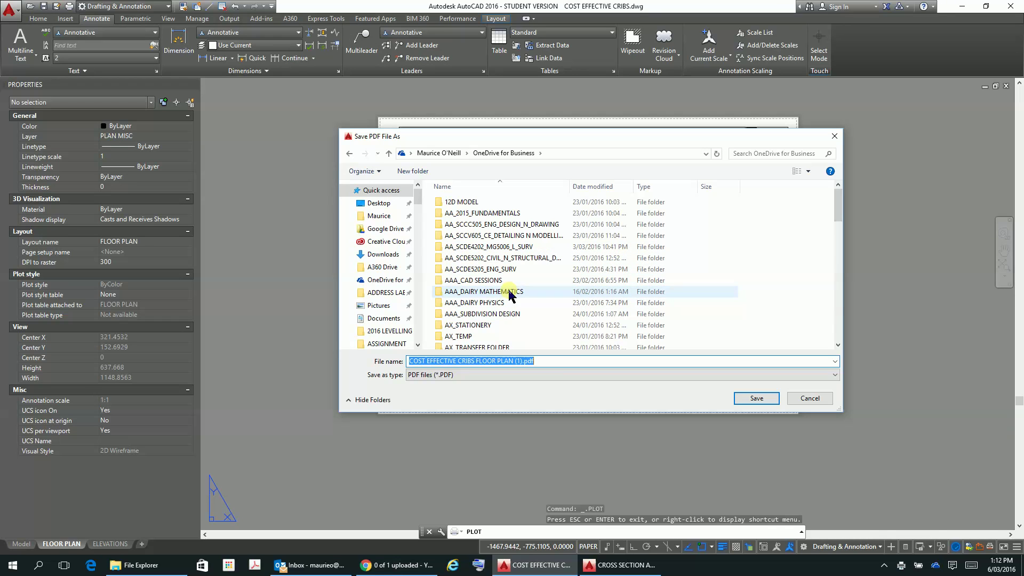
pyautogui.doubleClick(494, 280)
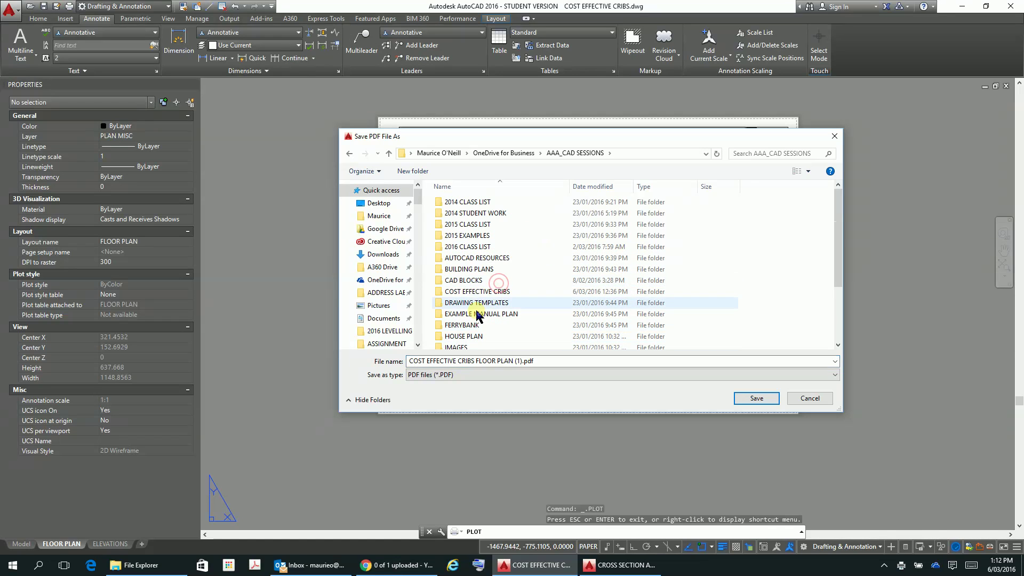
pyautogui.doubleClick(471, 292)
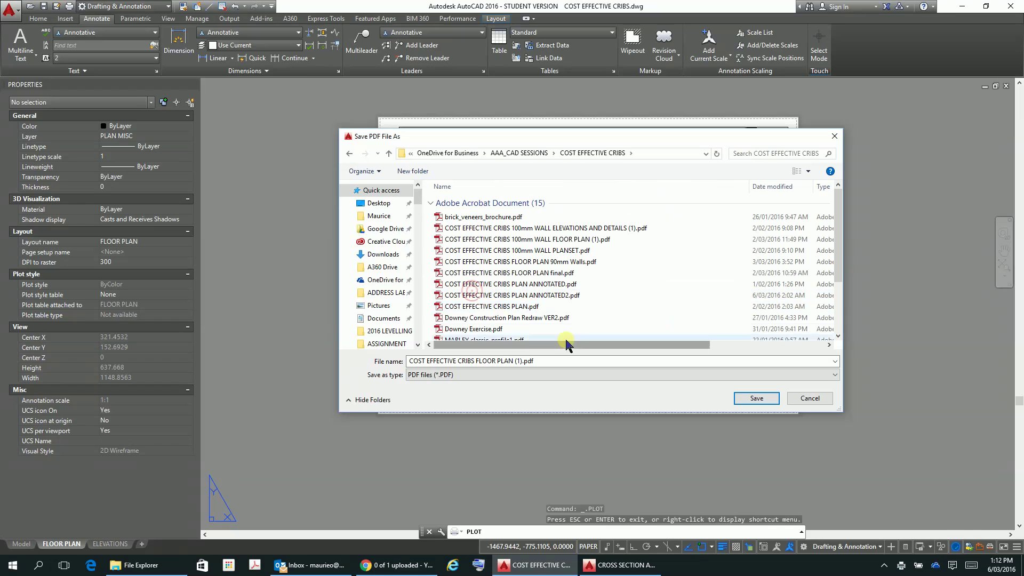
pyautogui.scroll(-3, 603, 289)
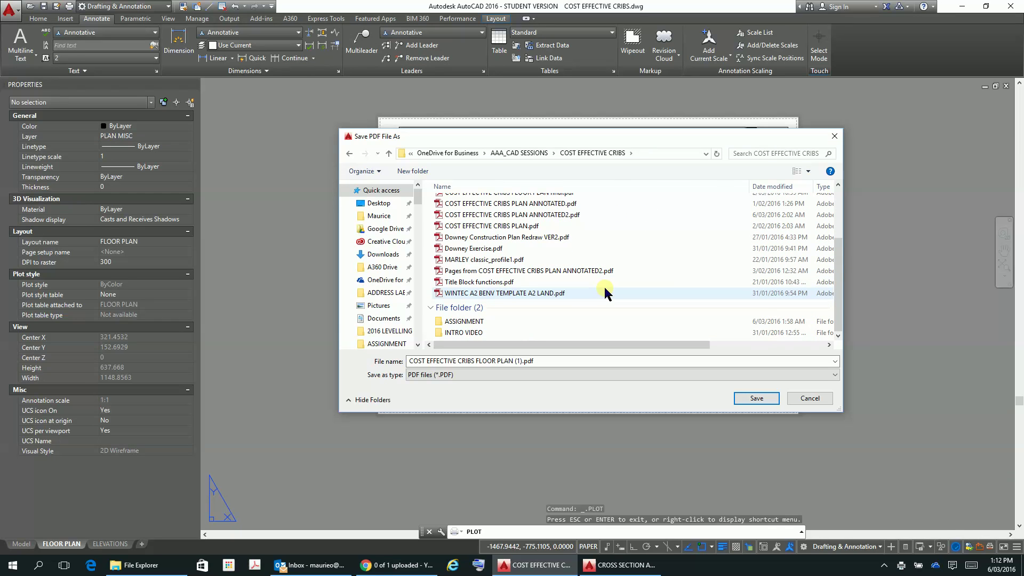
pyautogui.scroll(3, 605, 293)
pyautogui.scroll(-3, 605, 292)
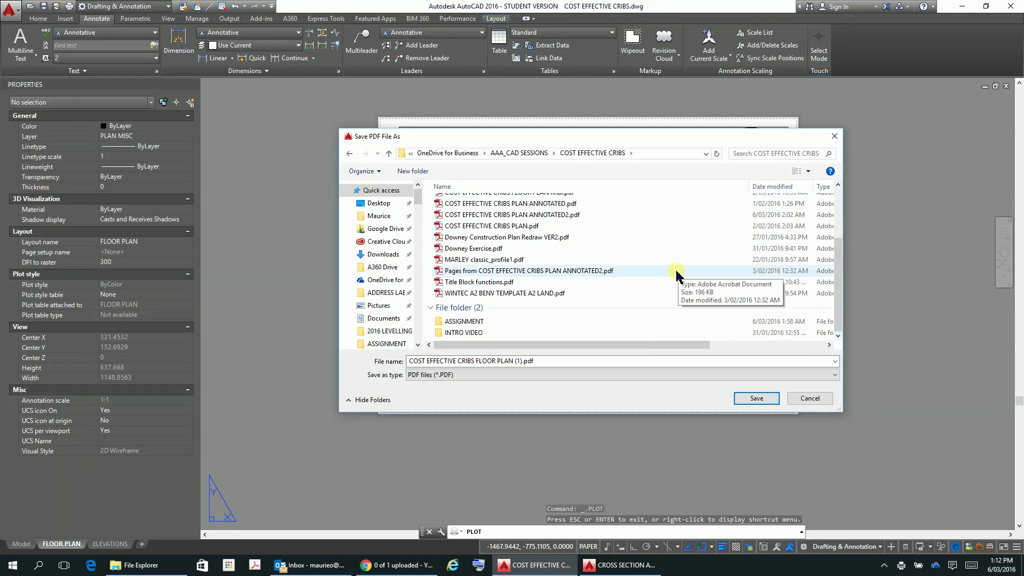
pyautogui.rightClick(673, 246)
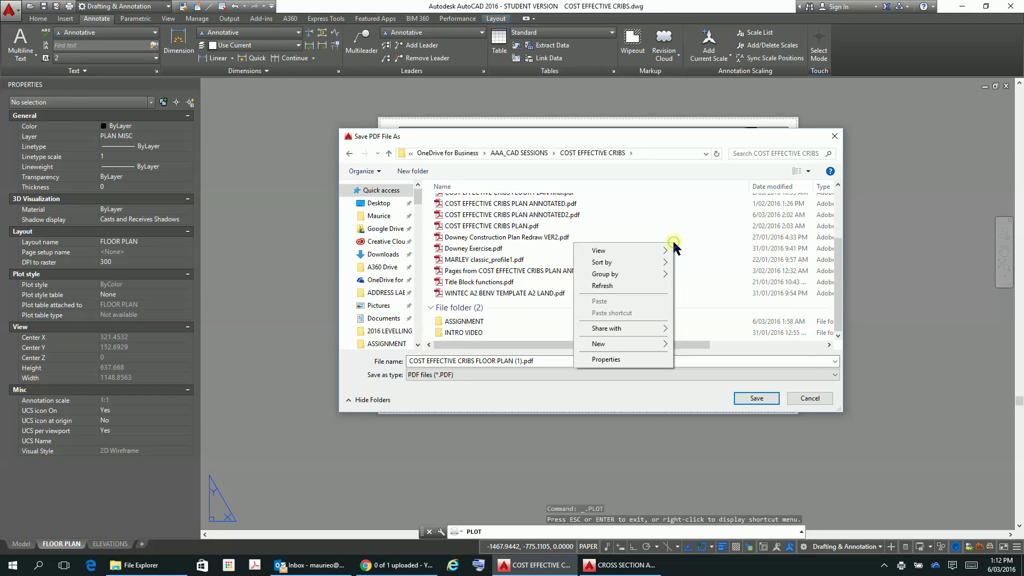
pyautogui.moveTo(617, 346)
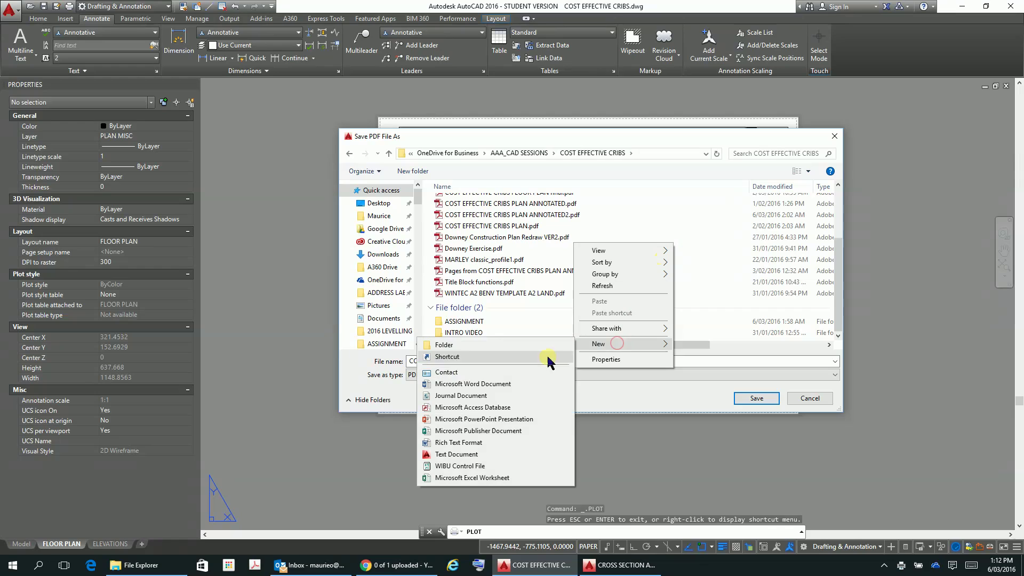
pyautogui.click(445, 345)
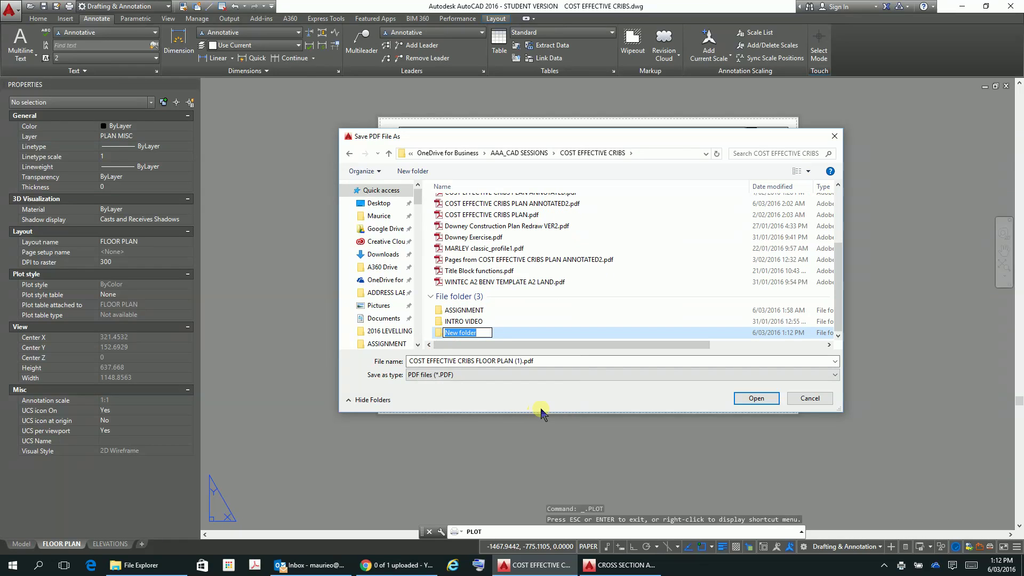
pyautogui.write('PLO')
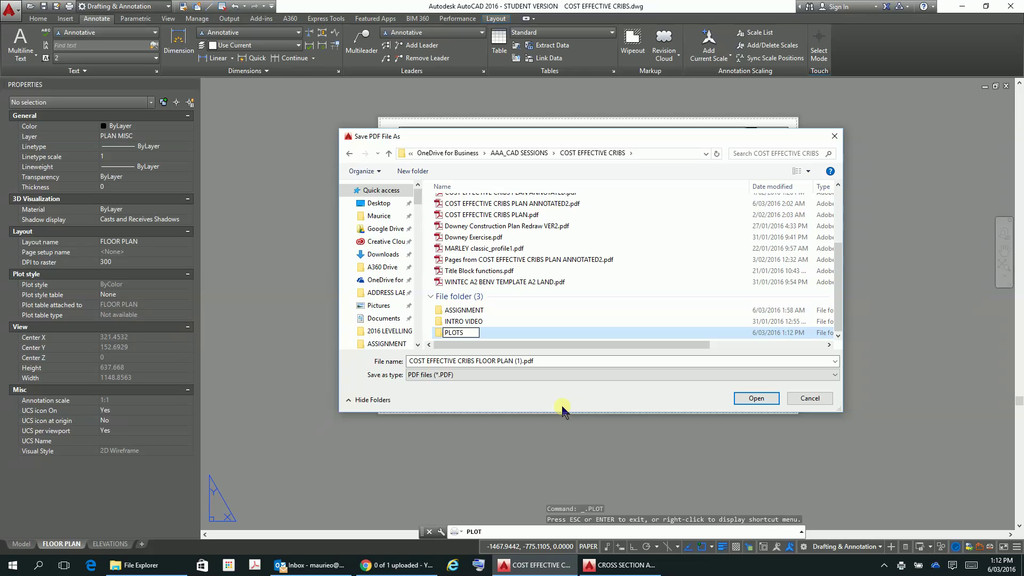
pyautogui.write('TS')
pyautogui.click(438, 333)
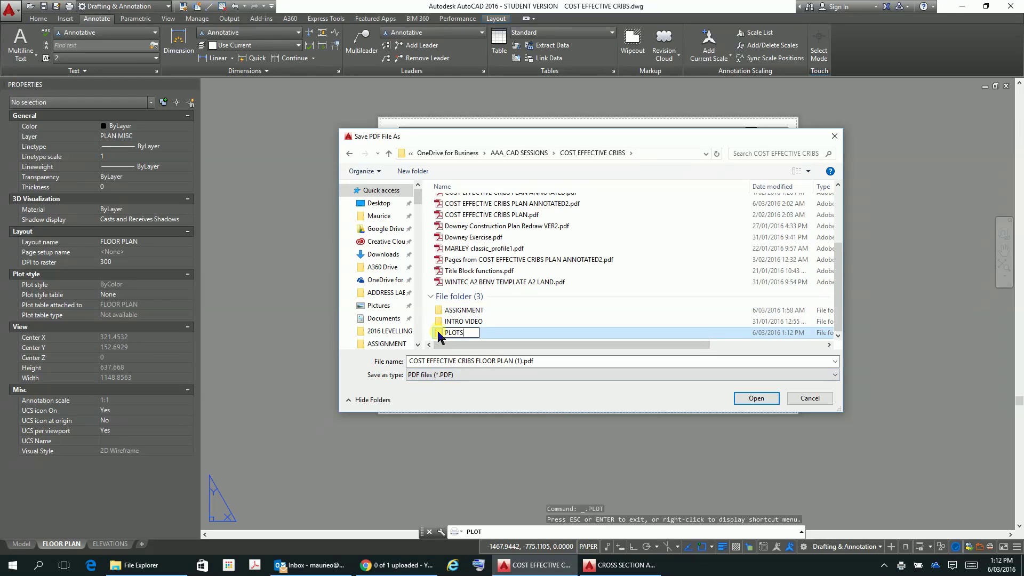
pyautogui.doubleClick(438, 334)
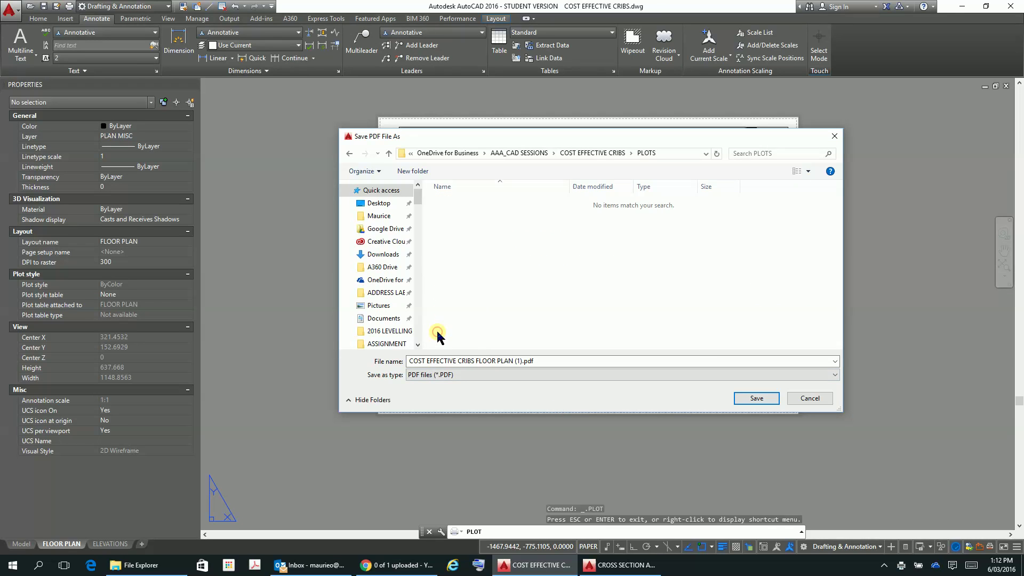
# - Save the PDF as COST EFFECTIVE CRIBS FLOOR PLAN (1) DRAFT.pdf
pyautogui.click(548, 363)
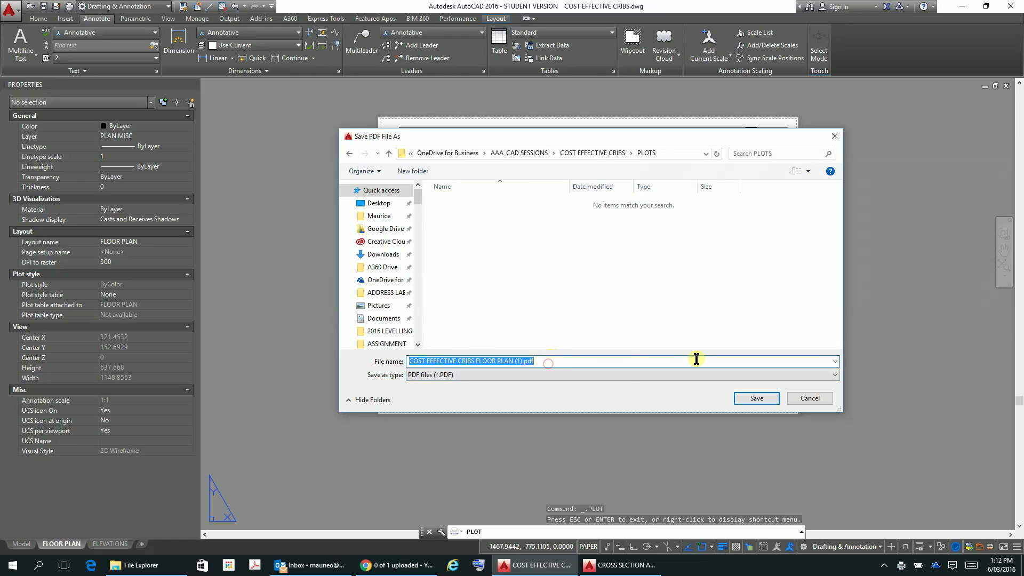
pyautogui.click(537, 364)
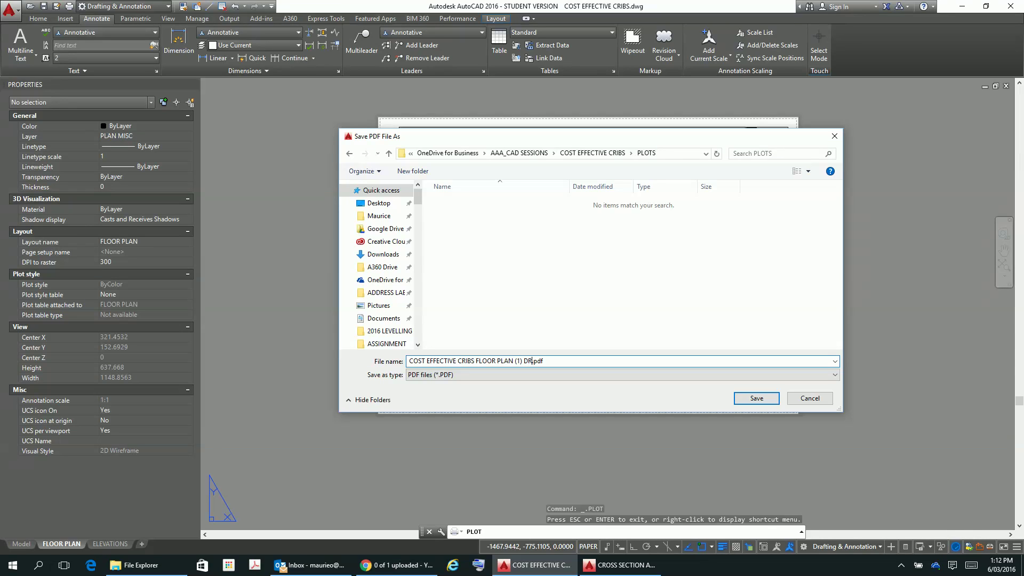
pyautogui.write('DRAFT')
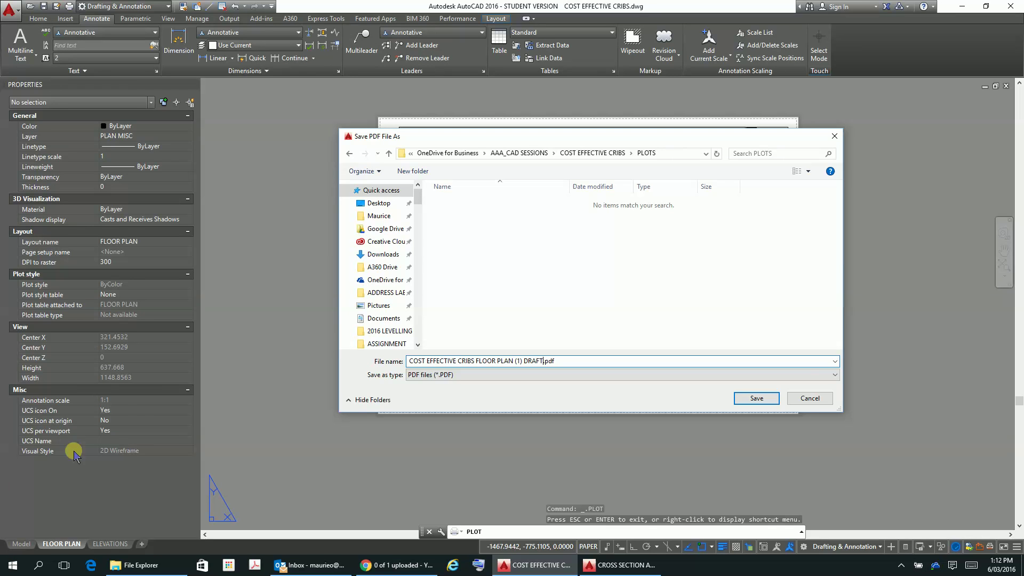
pyautogui.click(759, 396)
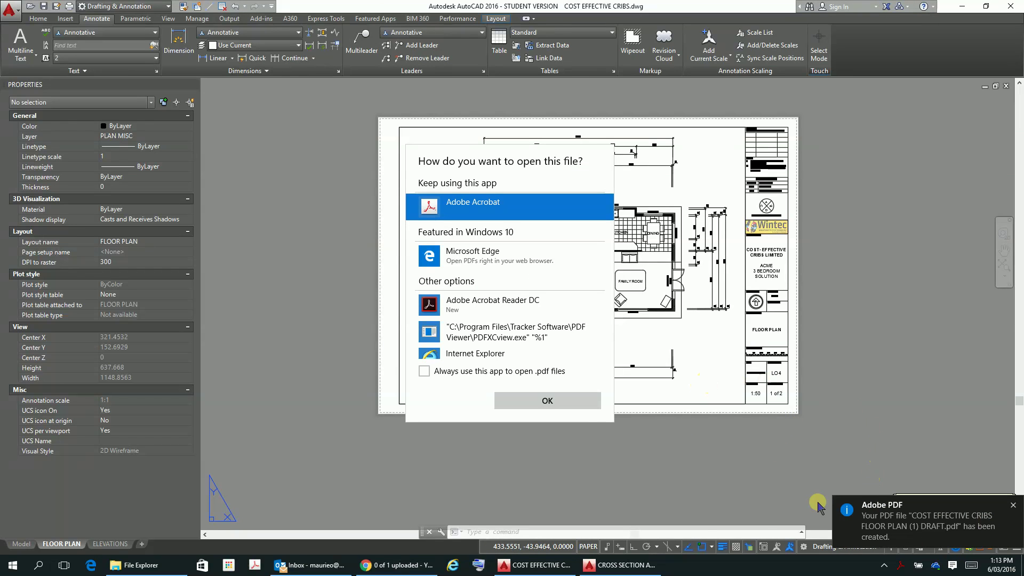
# - Open the floor plan DRAFT PDF in Adobe Acrobat, maximized and fitted to the full page
pyautogui.click(556, 406)
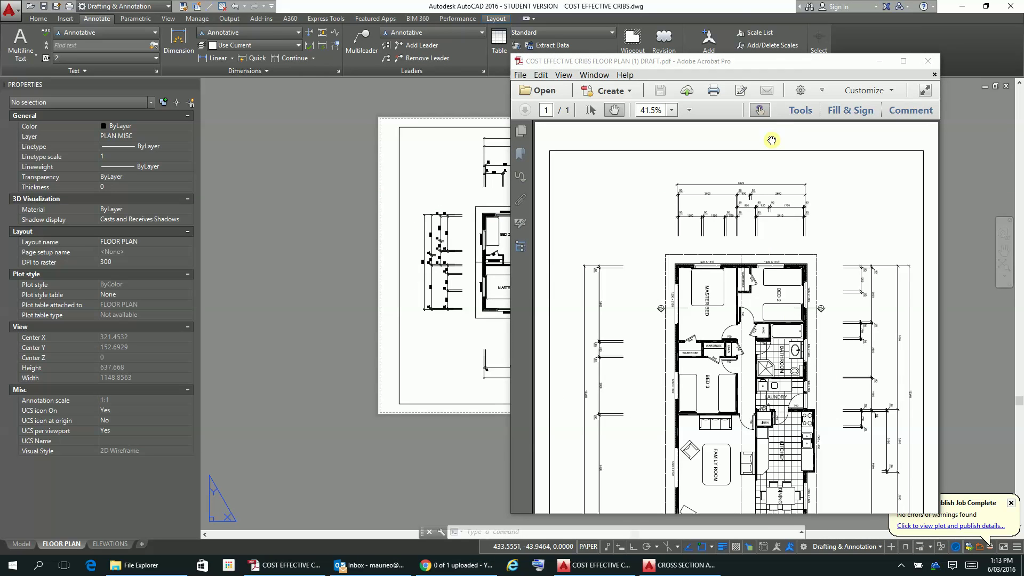
pyautogui.moveTo(801, 62); pyautogui.dragTo(703, 17)
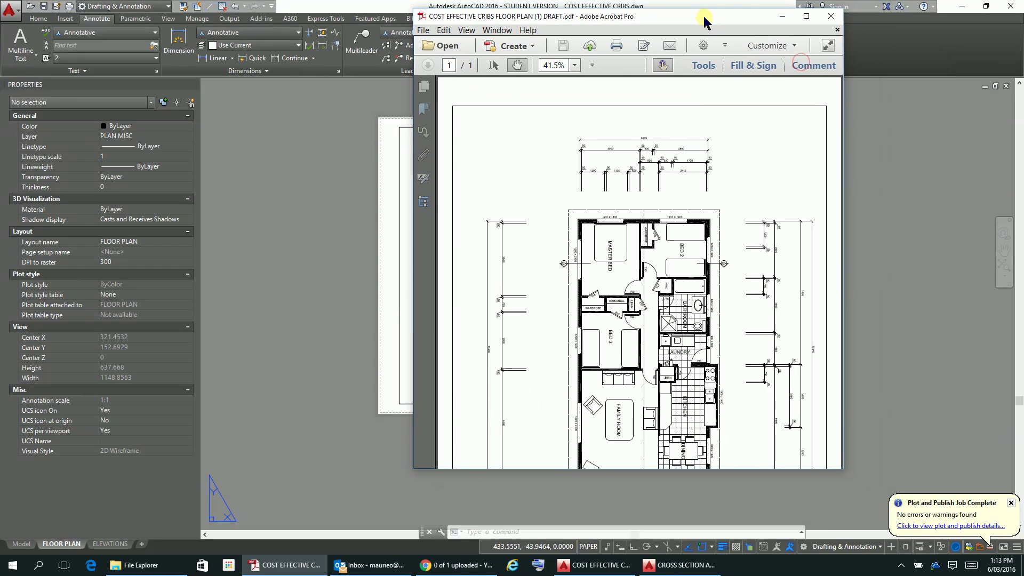
pyautogui.click(805, 17)
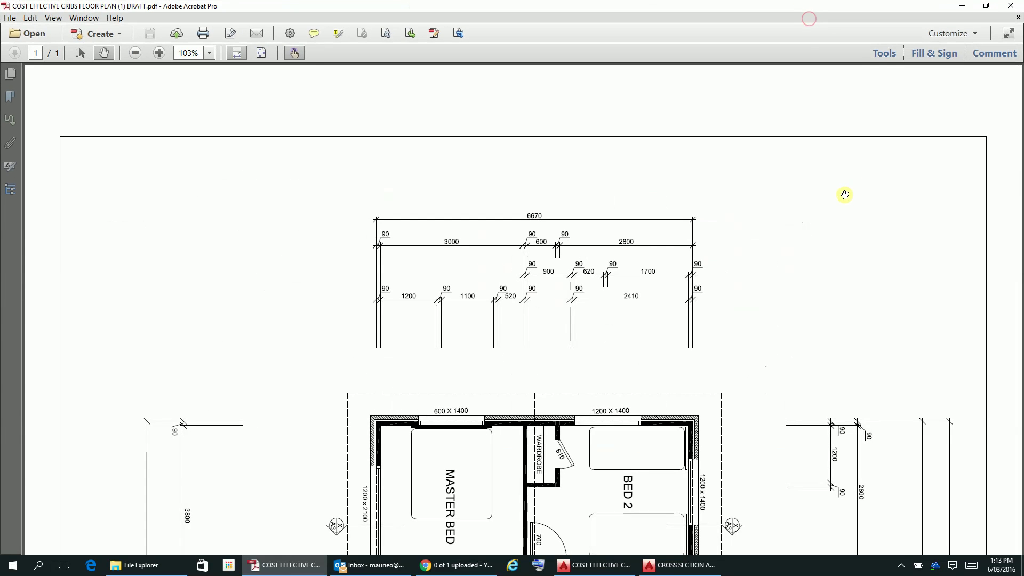
pyautogui.hotkey('ctrl', '0')
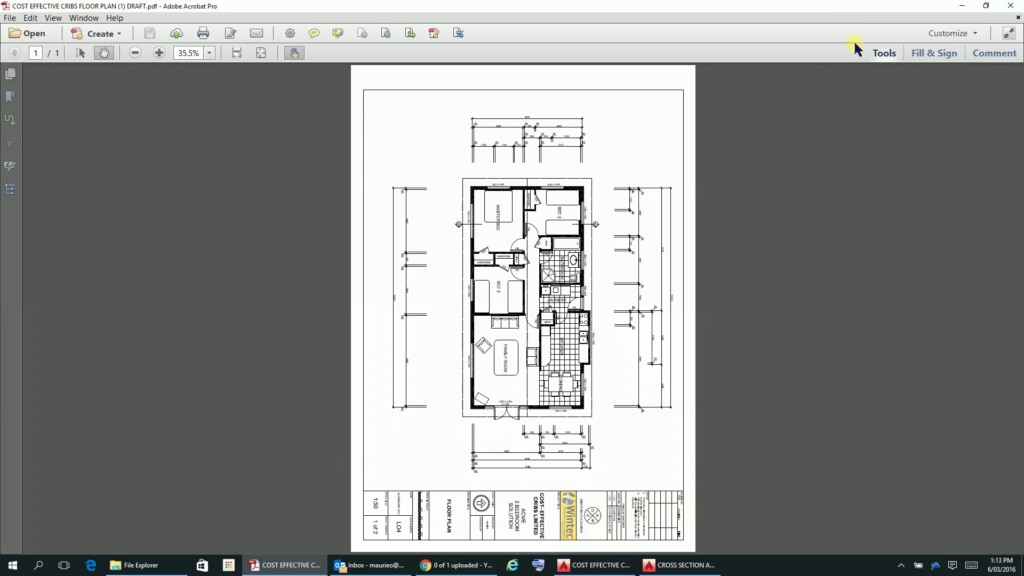
# - Rotate the floor plan page 90 degrees counterclockwise to landscape
pyautogui.click(889, 55)
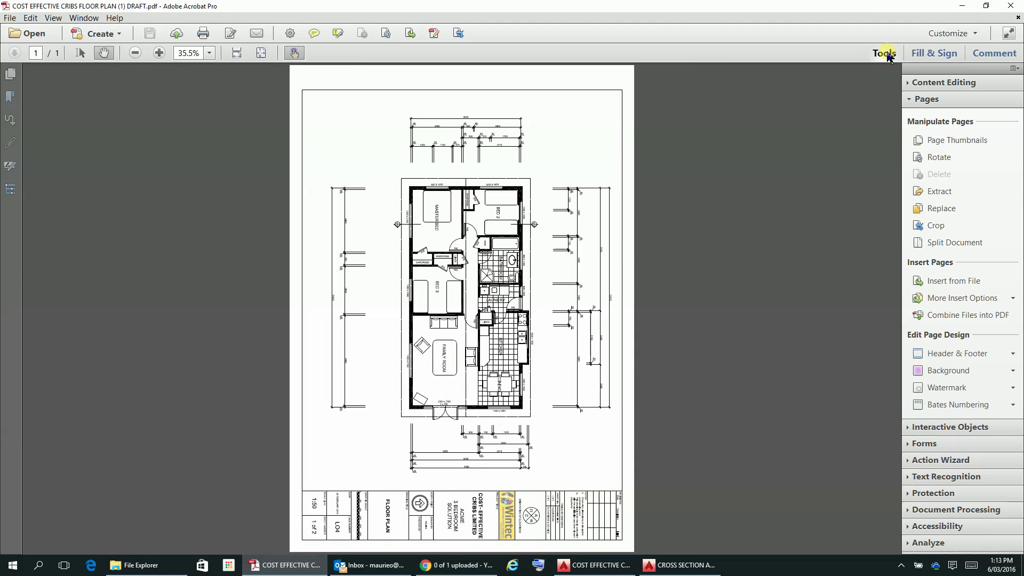
pyautogui.click(938, 159)
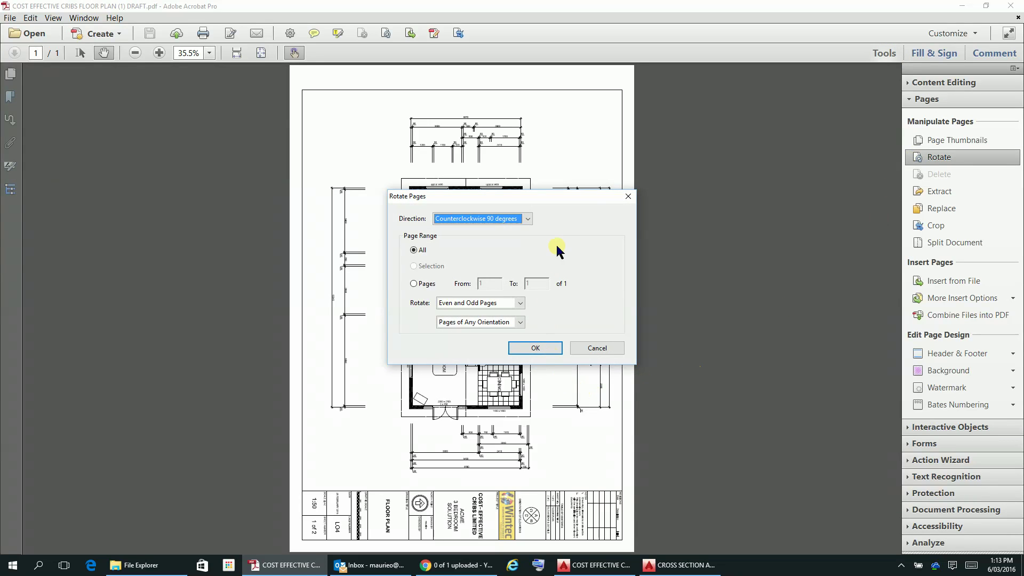
pyautogui.click(536, 346)
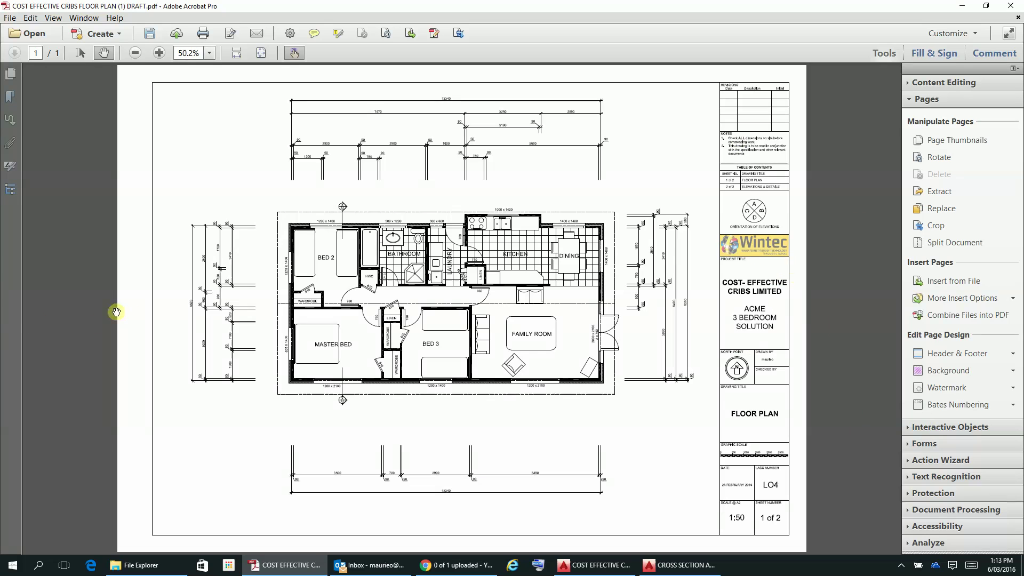
# - Save the rotated PDF over the existing COST EFFECTIVE CRIBS FLOOR PLAN (1) DRAFT.pdf
pyautogui.click(10, 17)
pyautogui.click(21, 83)
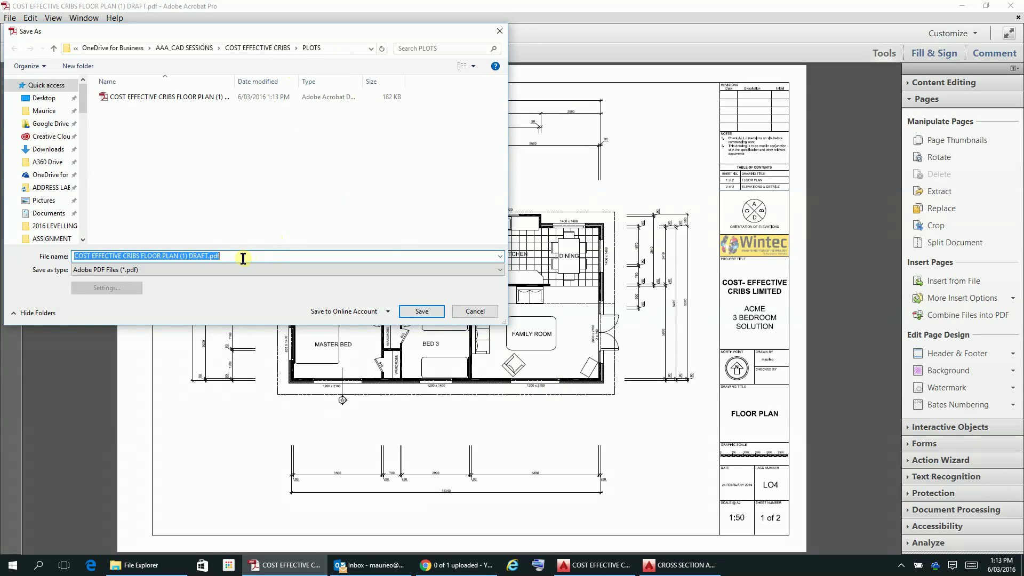
pyautogui.click(423, 317)
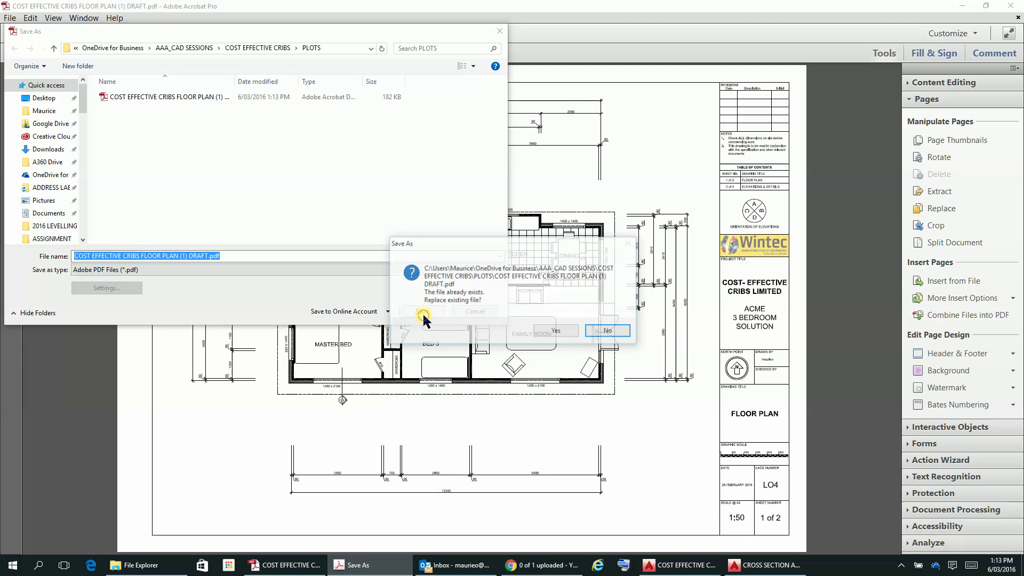
pyautogui.click(545, 327)
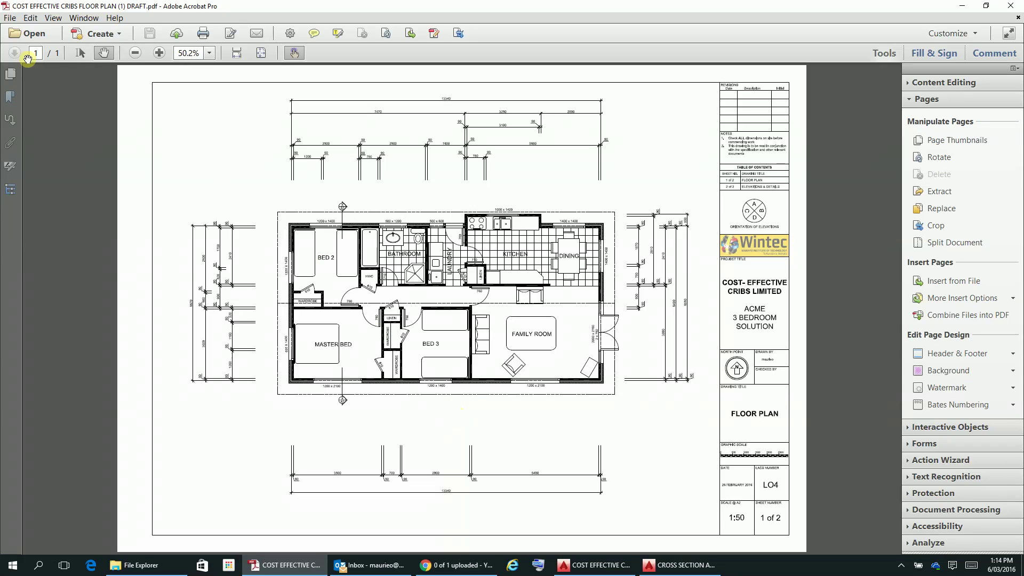
# - Close Acrobat and preview the ELEVATIONS layout plotted to Adobe PDF on A2 paper
pyautogui.click(1011, 5)
pyautogui.click(1012, 5)
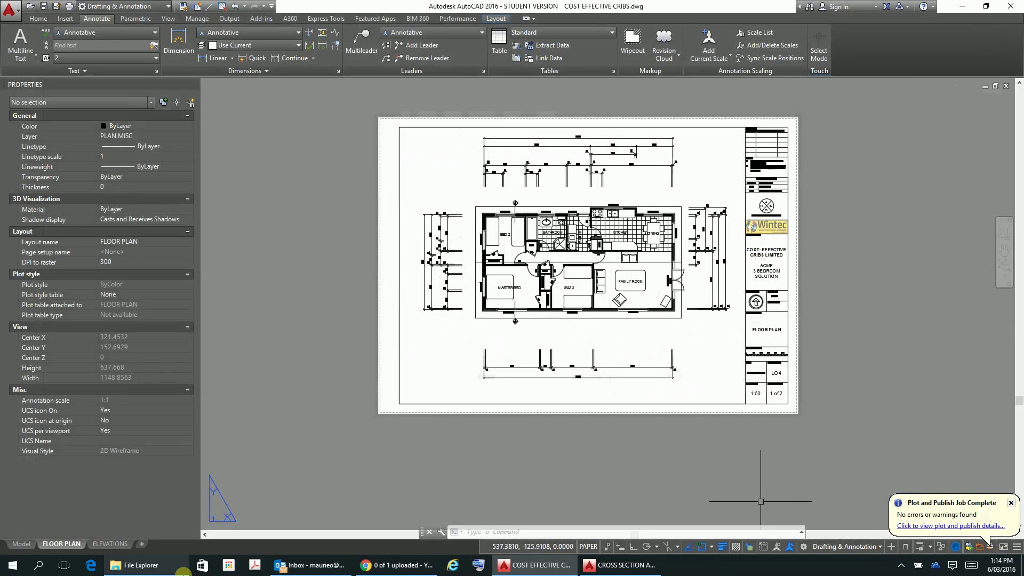
pyautogui.click(111, 543)
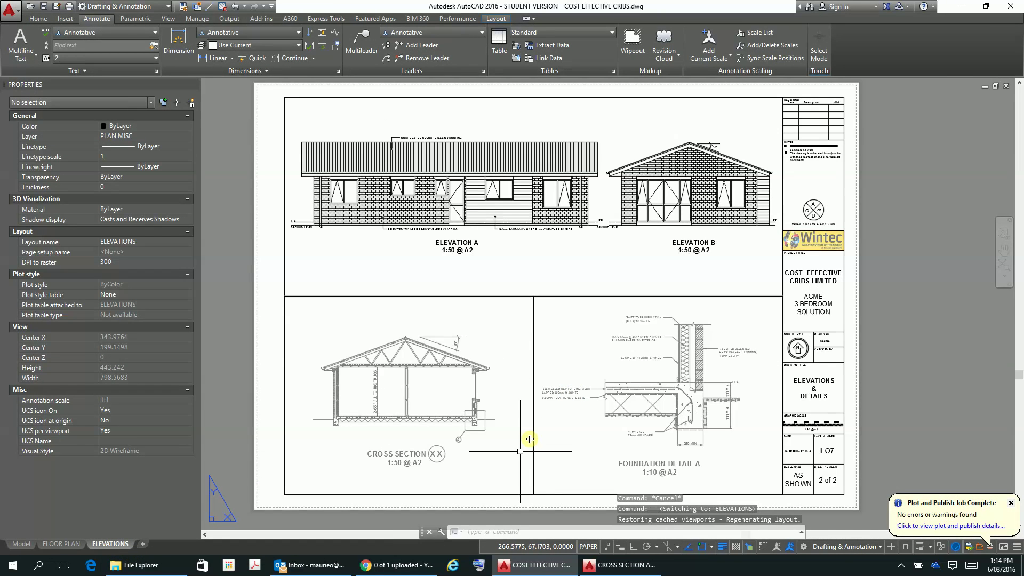
pyautogui.rightClick(113, 548)
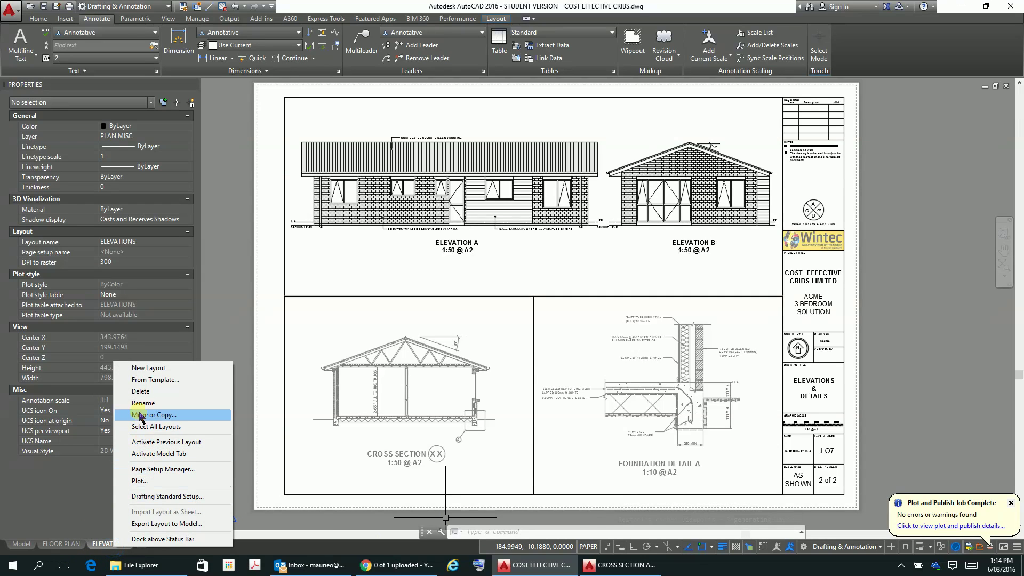
pyautogui.click(140, 480)
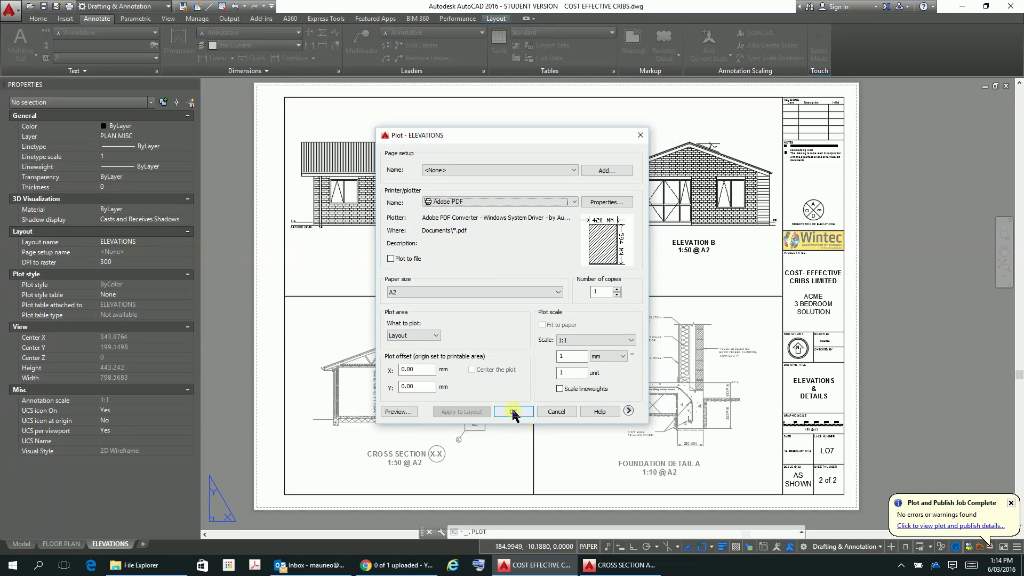
pyautogui.click(407, 411)
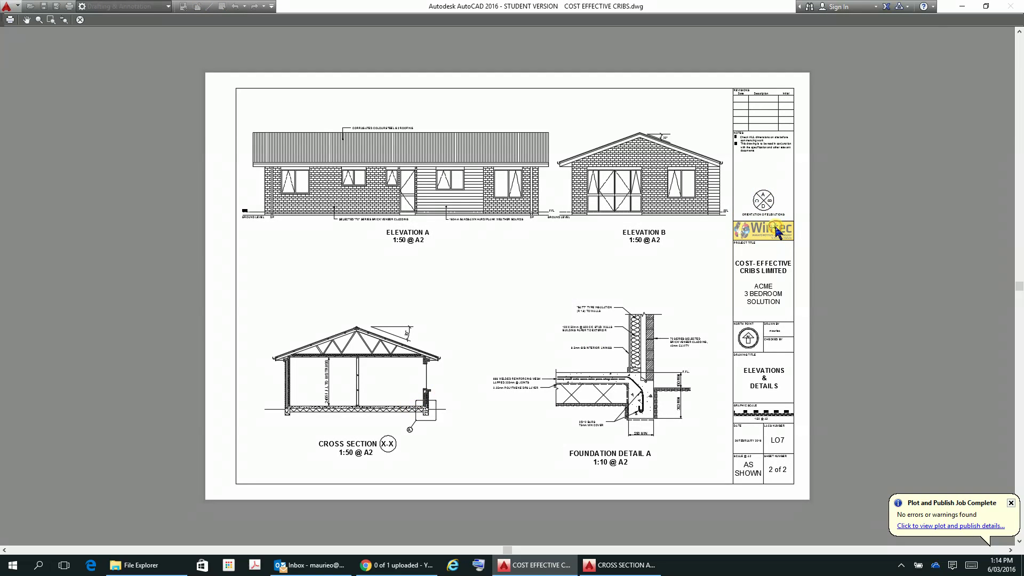
# - Inspect the ELEVATIONS plot preview, then plot the sheet to PDF
pyautogui.scroll(8, 732, 221)
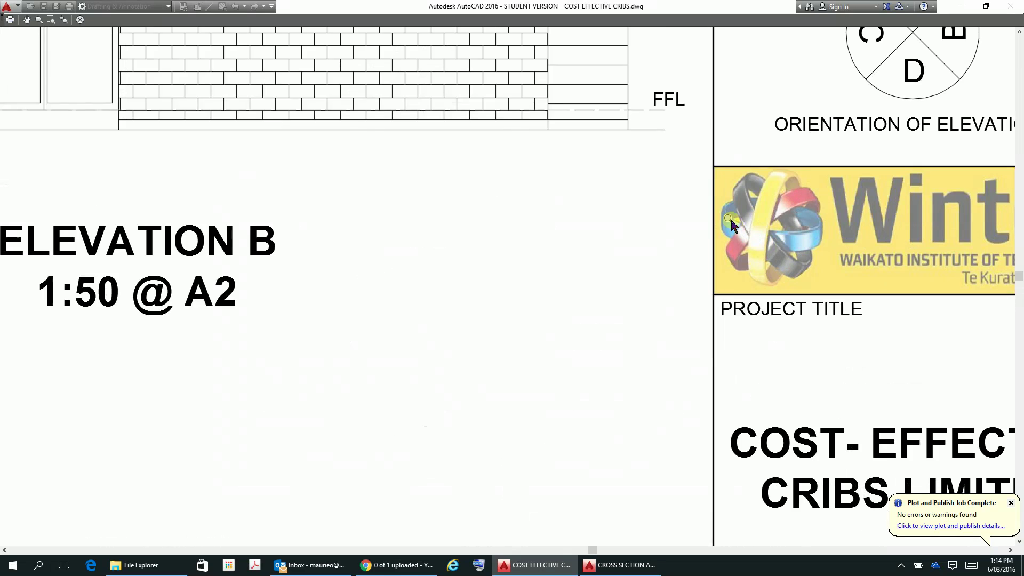
pyautogui.scroll(-8, 732, 220)
pyautogui.scroll(4, 761, 228)
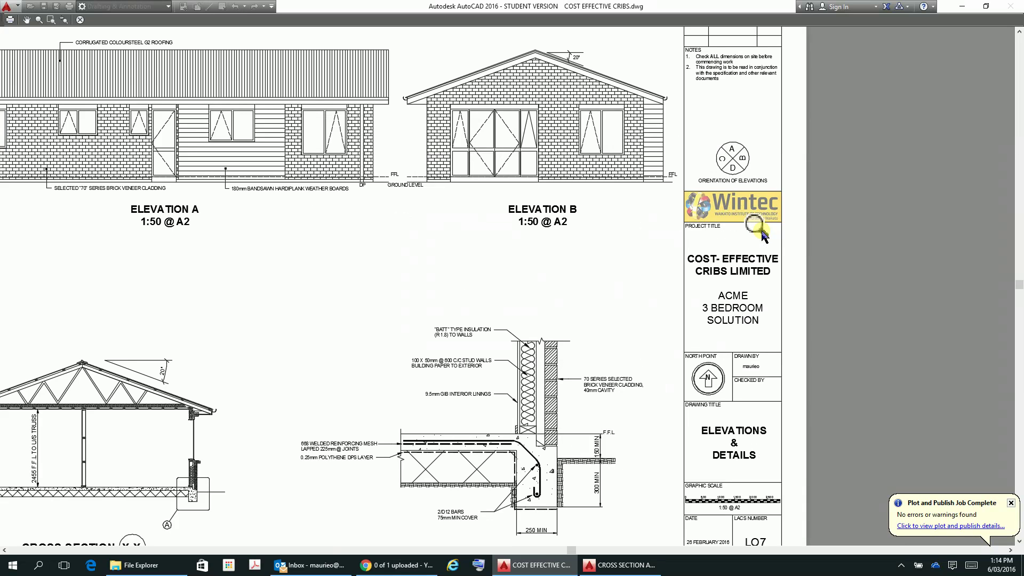
pyautogui.scroll(-8, 759, 227)
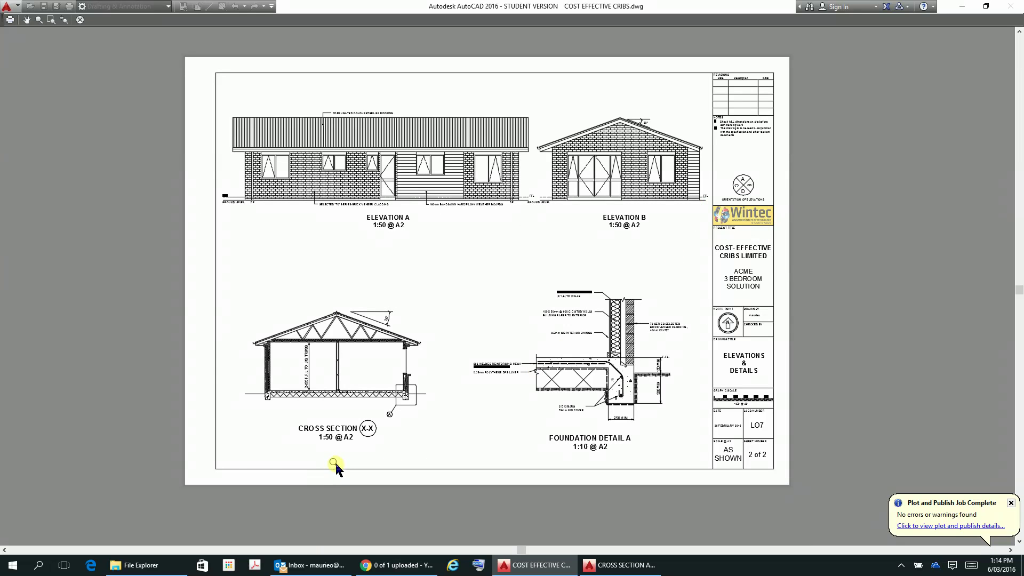
pyautogui.scroll(5, 619, 367)
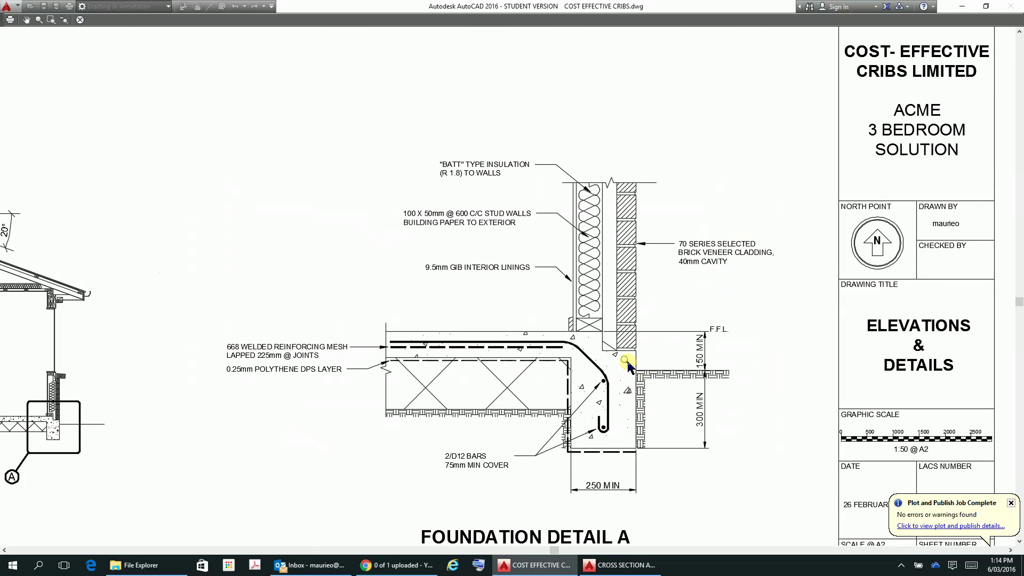
pyautogui.scroll(-1, 620, 367)
pyautogui.scroll(-5, 619, 367)
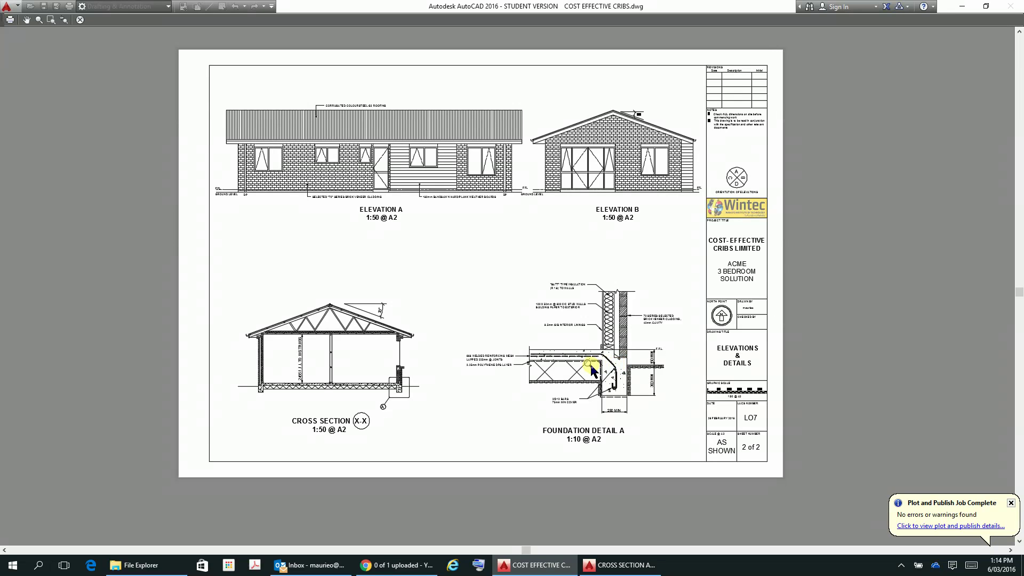
pyautogui.rightClick(494, 442)
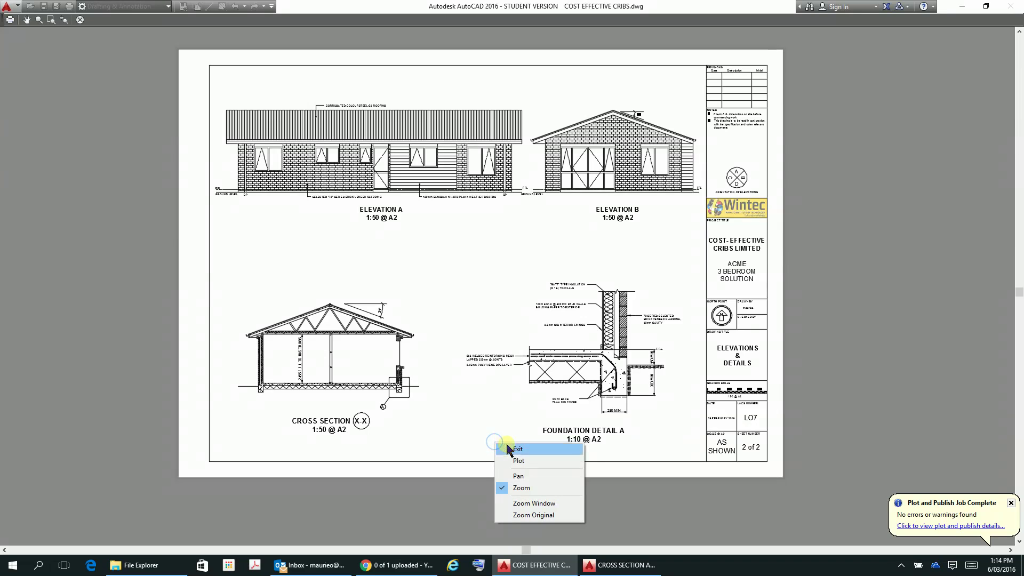
pyautogui.click(518, 462)
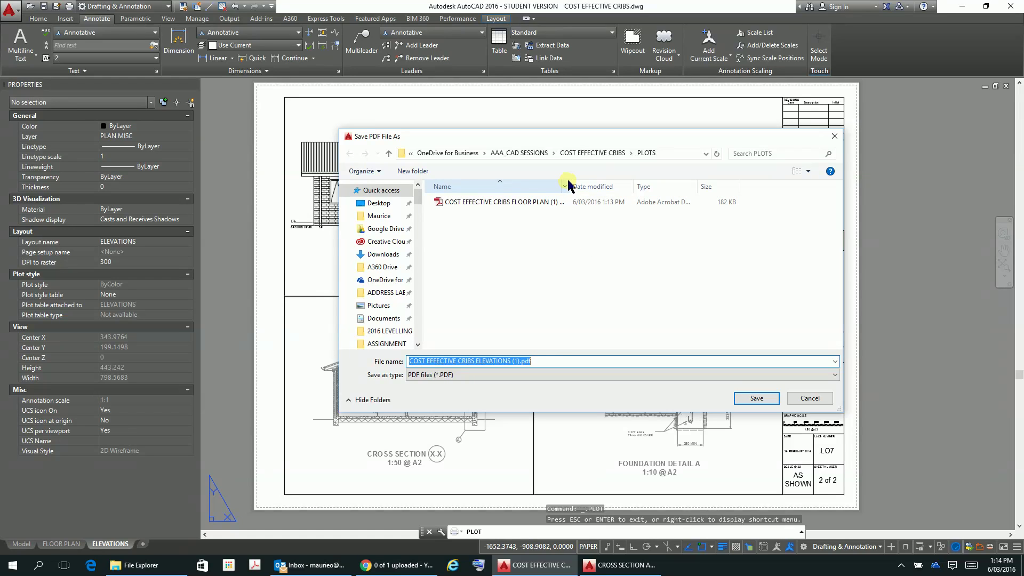
# - Save the elevations plot to PLOTS as COST EFFECTIVE CRIBS ELEVATIONS (1) DRAFT.pdf
pyautogui.moveTo(569, 186); pyautogui.dragTo(655, 186)
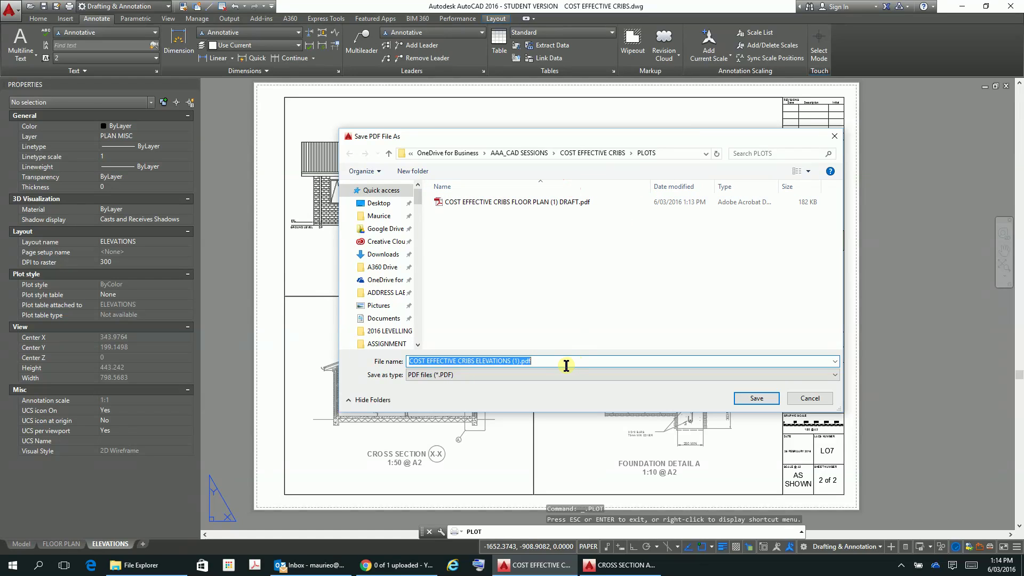
pyautogui.click(520, 362)
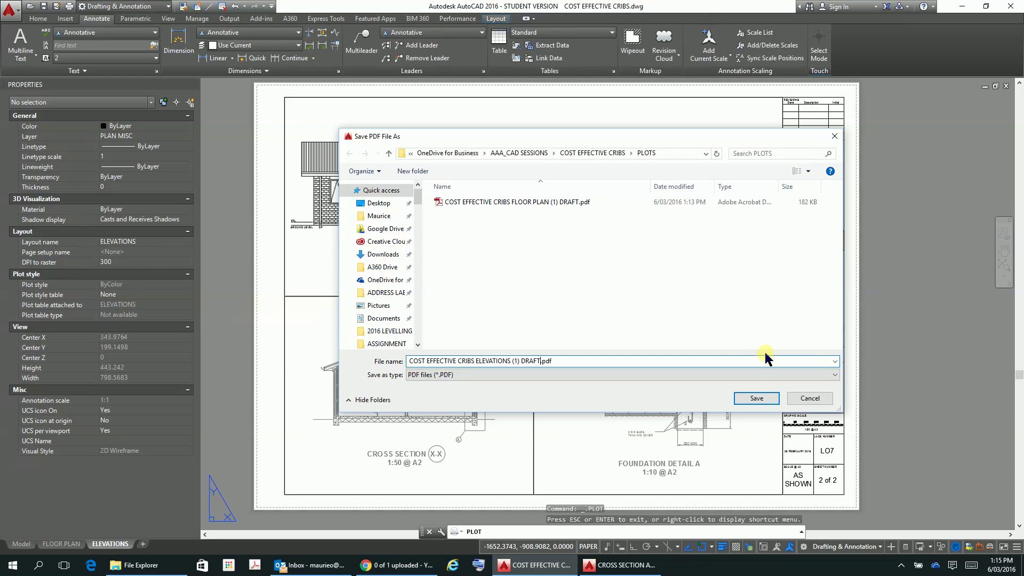
pyautogui.click(756, 406)
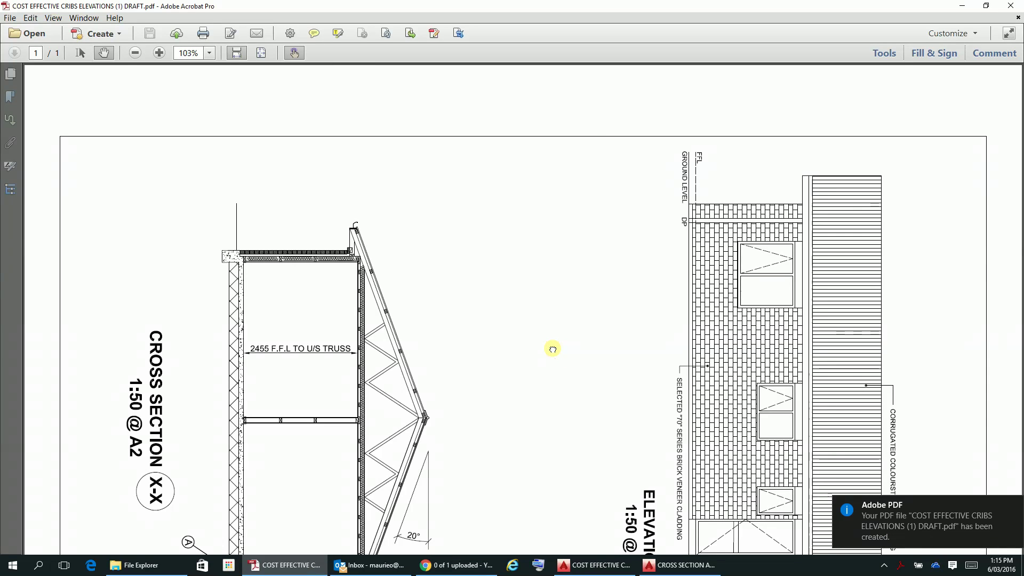
# - Fit the ELEVATIONS DRAFT page and rotate all pages 90° counterclockwise to landscape
pyautogui.hotkey('ctrl', '0')
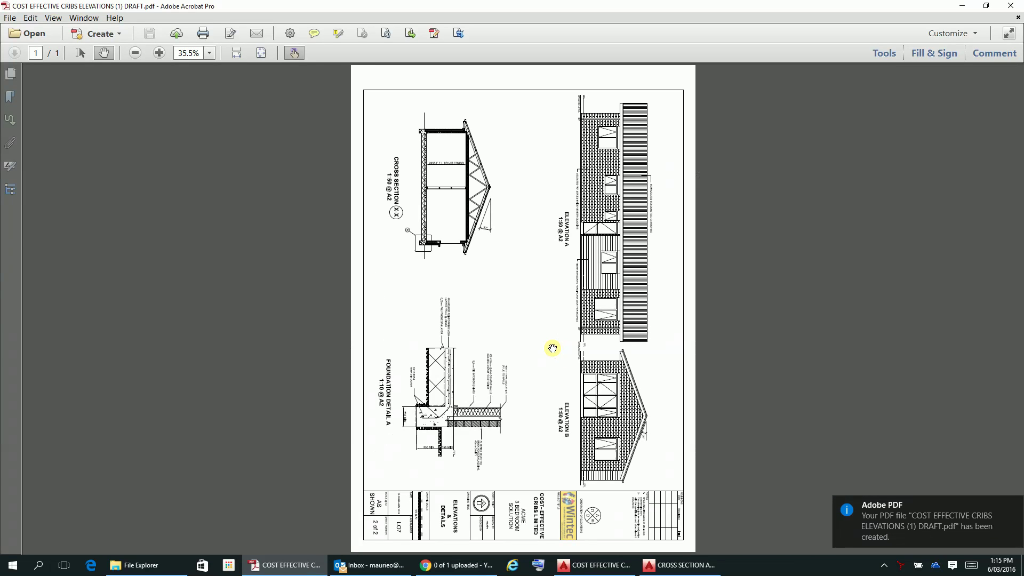
pyautogui.click(882, 53)
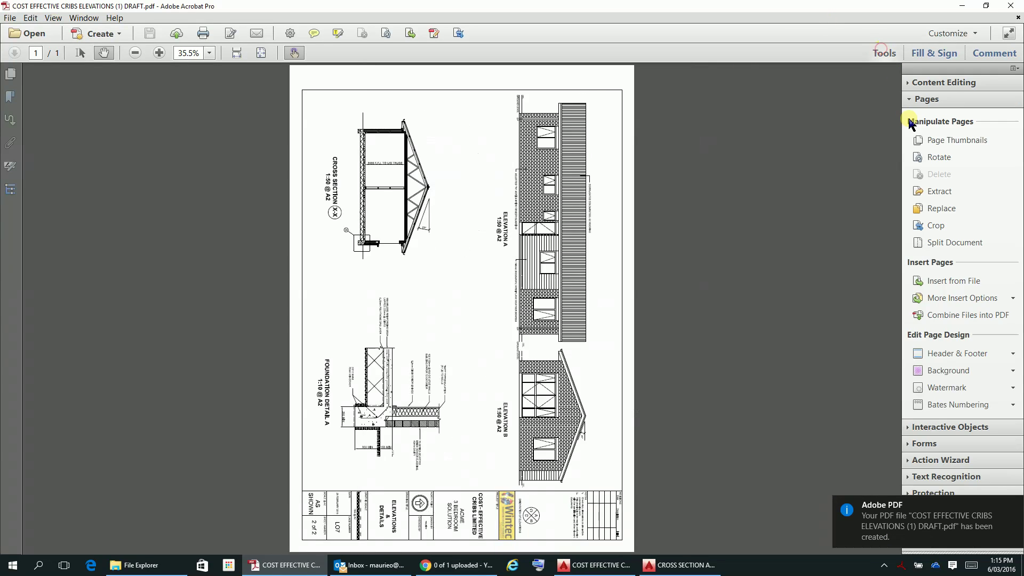
pyautogui.click(940, 158)
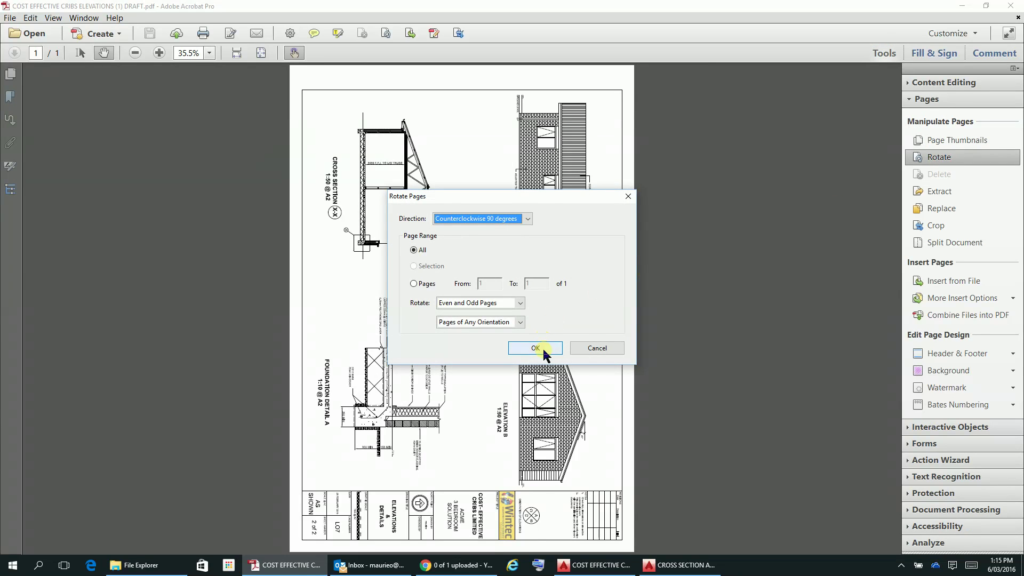
pyautogui.click(537, 345)
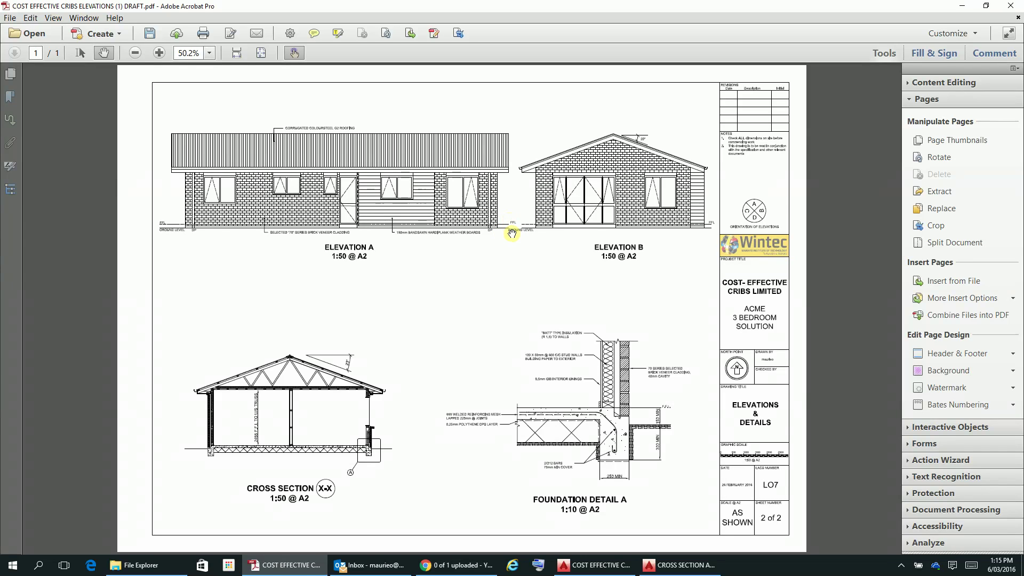
pyautogui.click(431, 213)
pyautogui.click(159, 53)
pyautogui.click(159, 53)
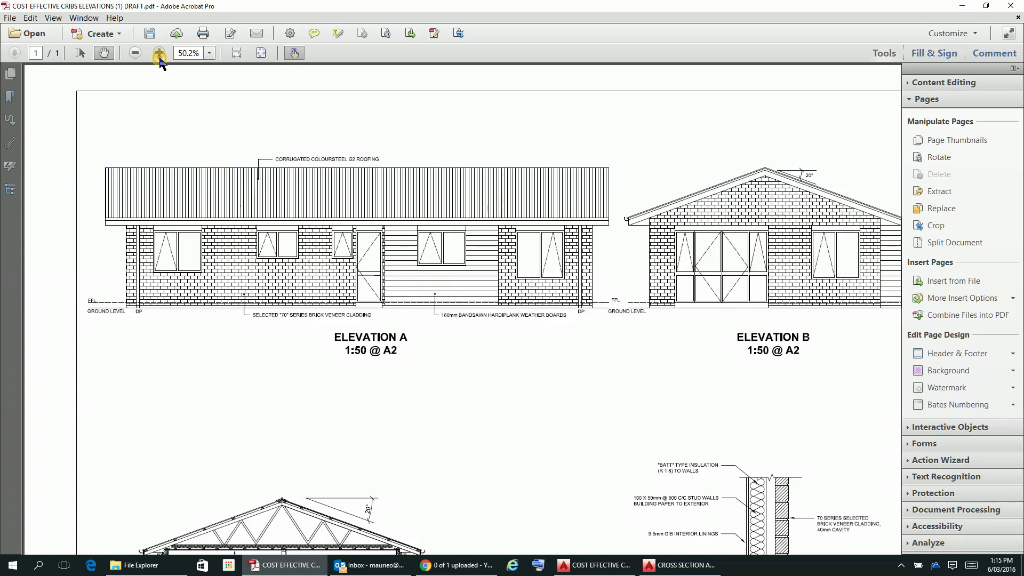
pyautogui.click(159, 53)
pyautogui.click(159, 52)
pyautogui.click(159, 53)
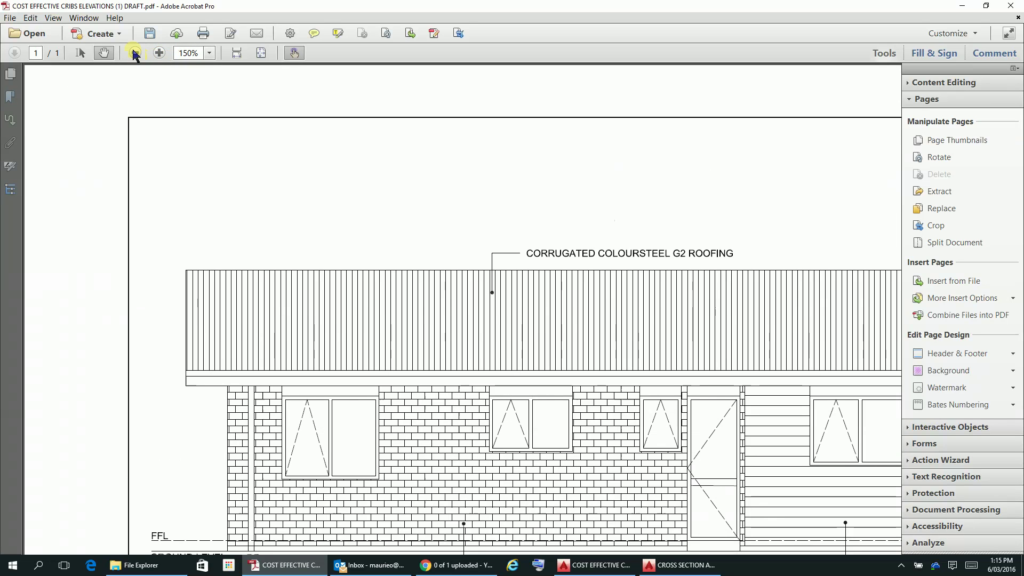
pyautogui.click(134, 53)
pyautogui.click(134, 53)
pyautogui.click(134, 53)
pyautogui.click(135, 52)
pyautogui.click(135, 52)
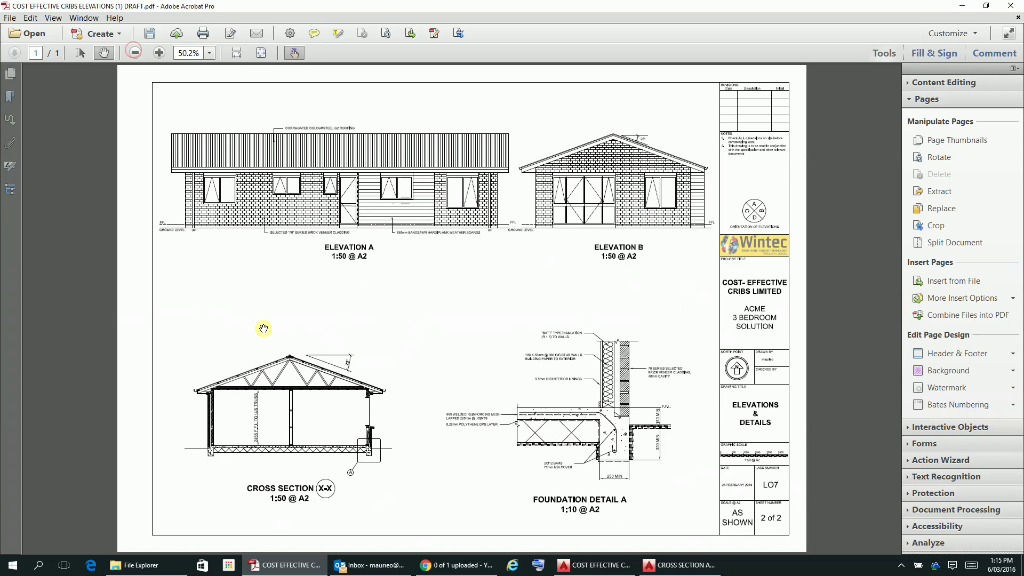
pyautogui.click(212, 52)
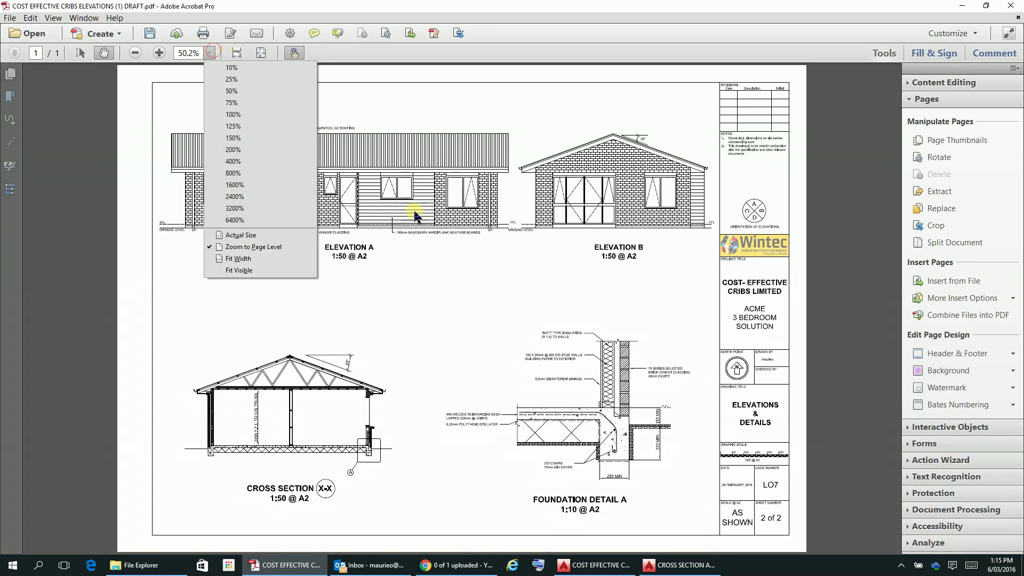
pyautogui.click(466, 275)
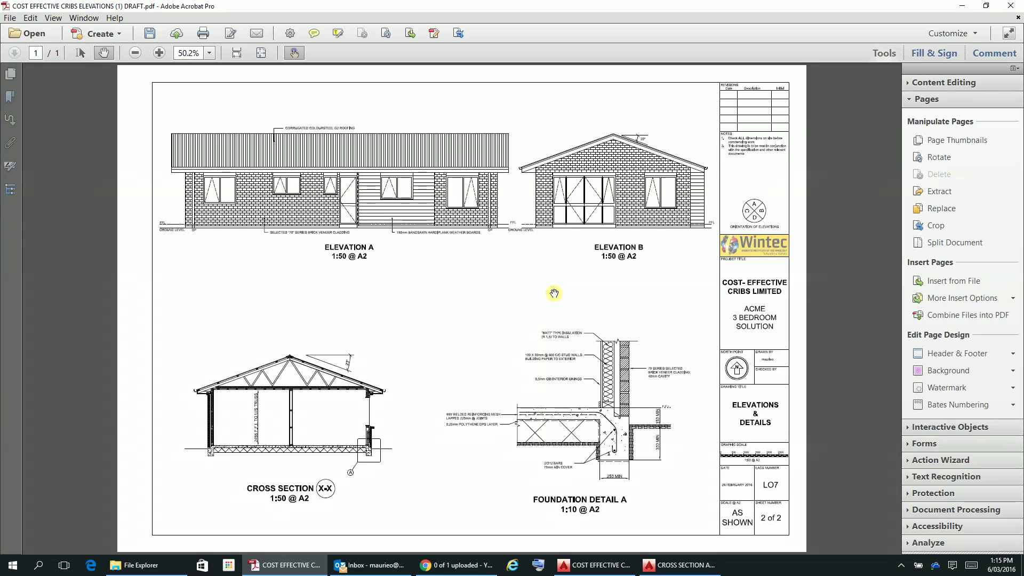
# - Save the PDF as COST EFFECTIVE CRIBS ELEVATIONS (1) DRAFT.pdf, replacing the existing file
pyautogui.click(9, 18)
pyautogui.click(33, 84)
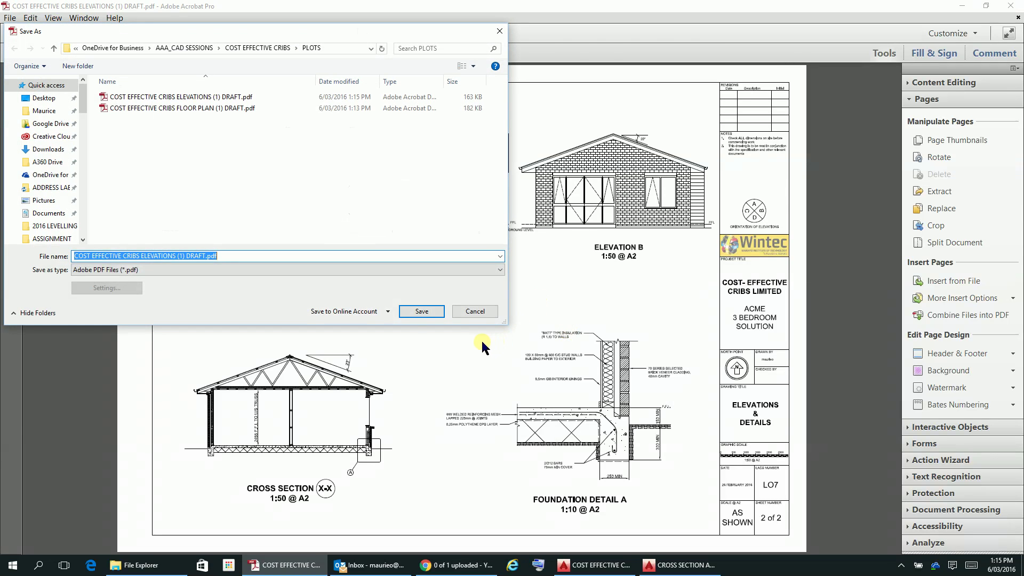
pyautogui.click(421, 311)
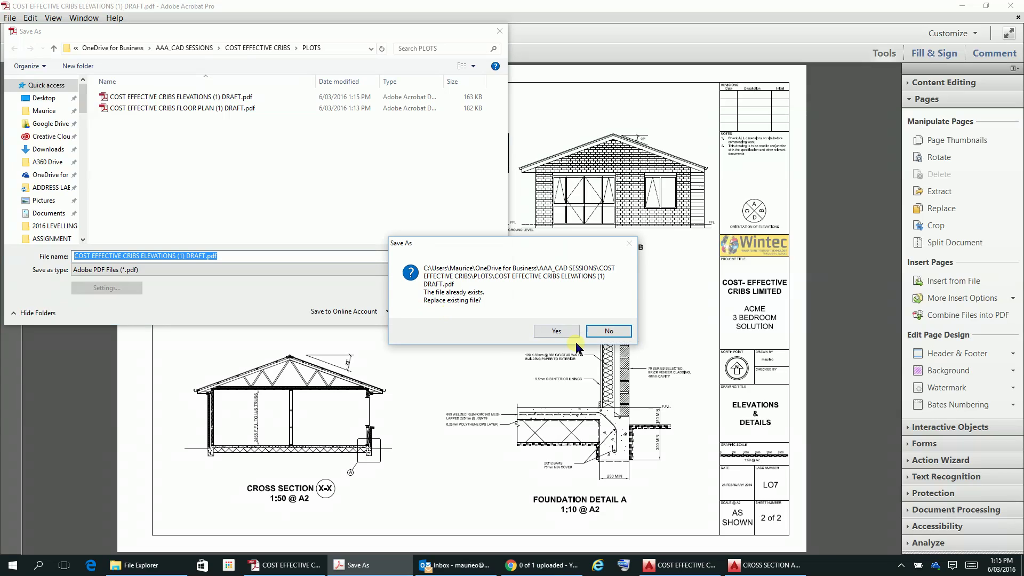
pyautogui.click(557, 330)
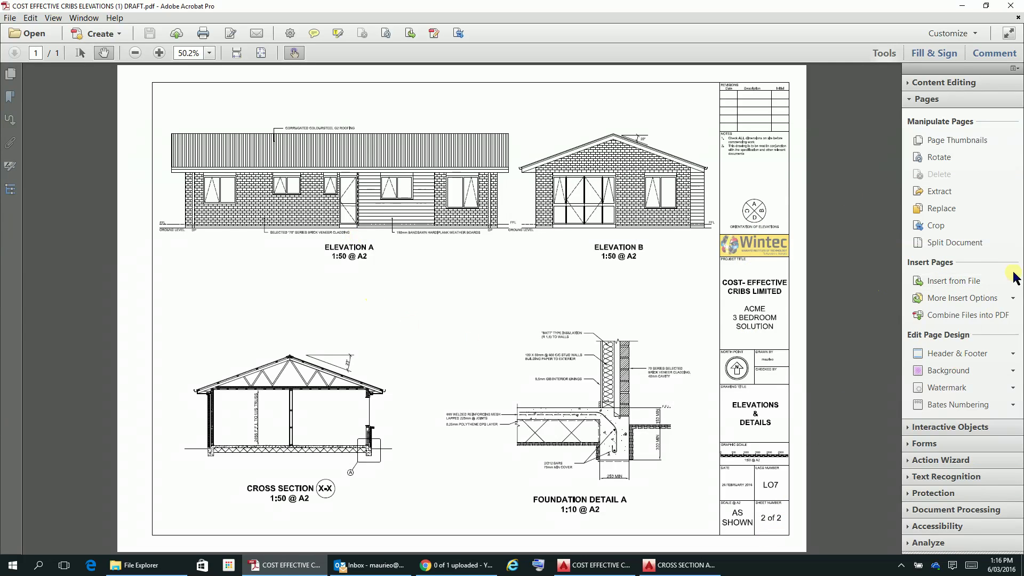
# - Insert the FLOOR PLAN DRAFT PDF before page 1, then go to the elevations page
pyautogui.click(977, 281)
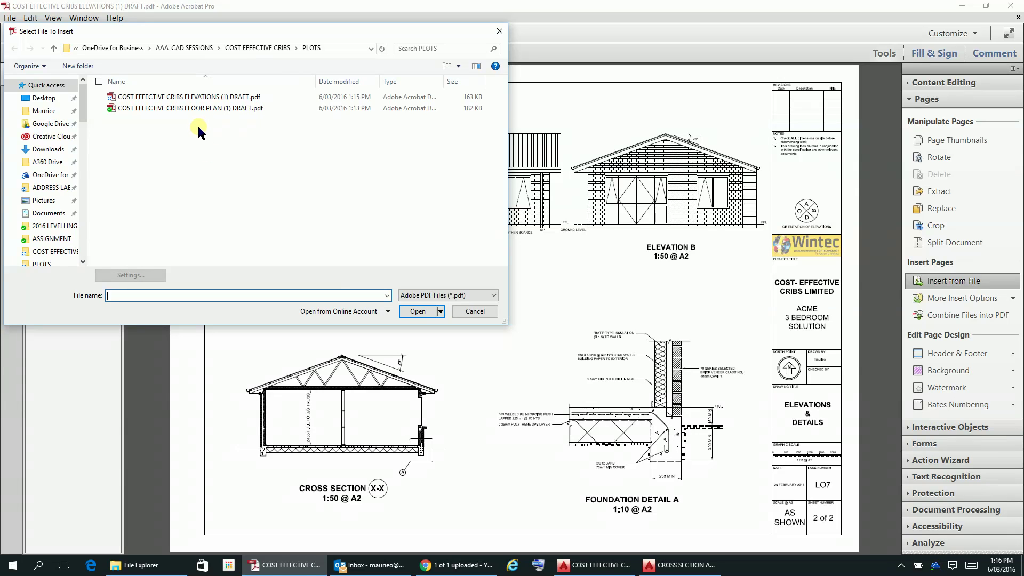
pyautogui.doubleClick(224, 109)
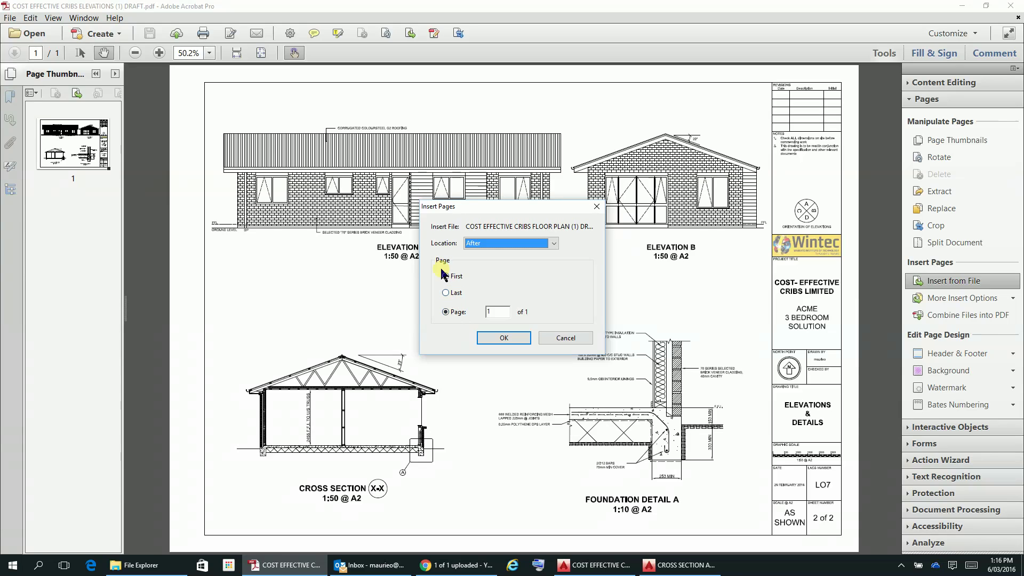
pyautogui.click(553, 243)
pyautogui.click(477, 263)
pyautogui.click(511, 338)
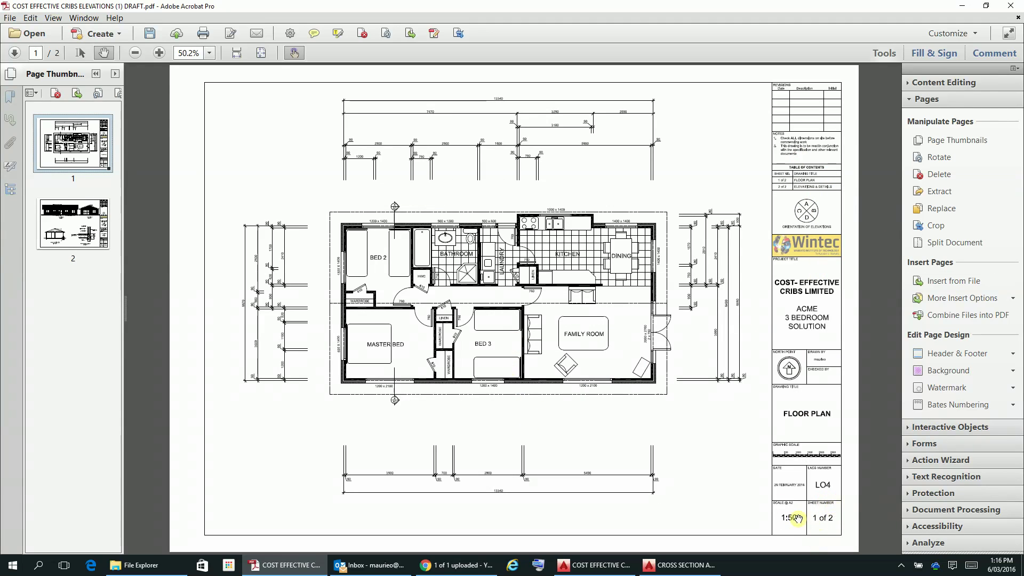
pyautogui.click(15, 53)
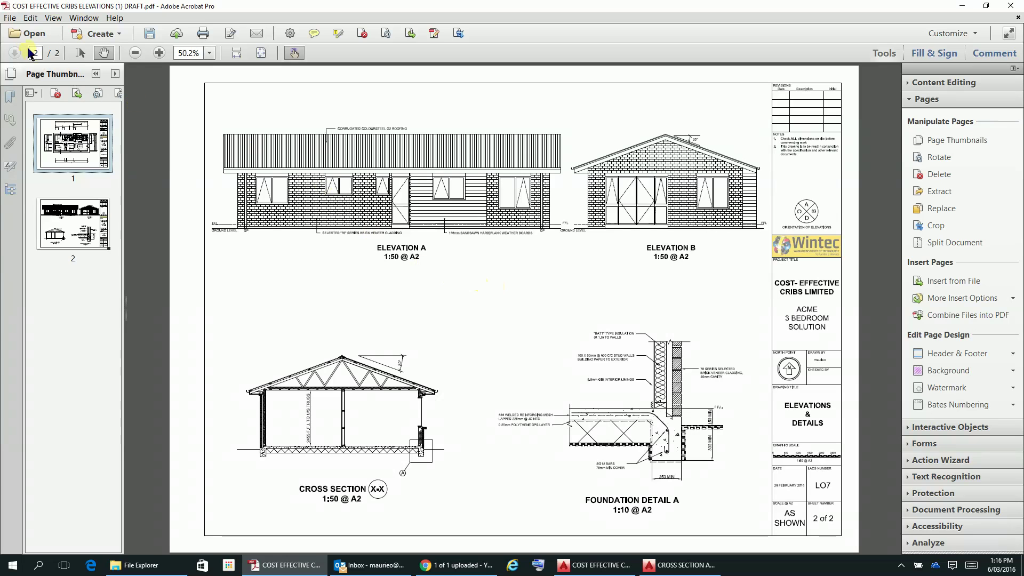
# - Save the two-page document as COST EFFECTIVE CRIBS PLANSET DRAFT.pdf in PLOTS
pyautogui.click(11, 18)
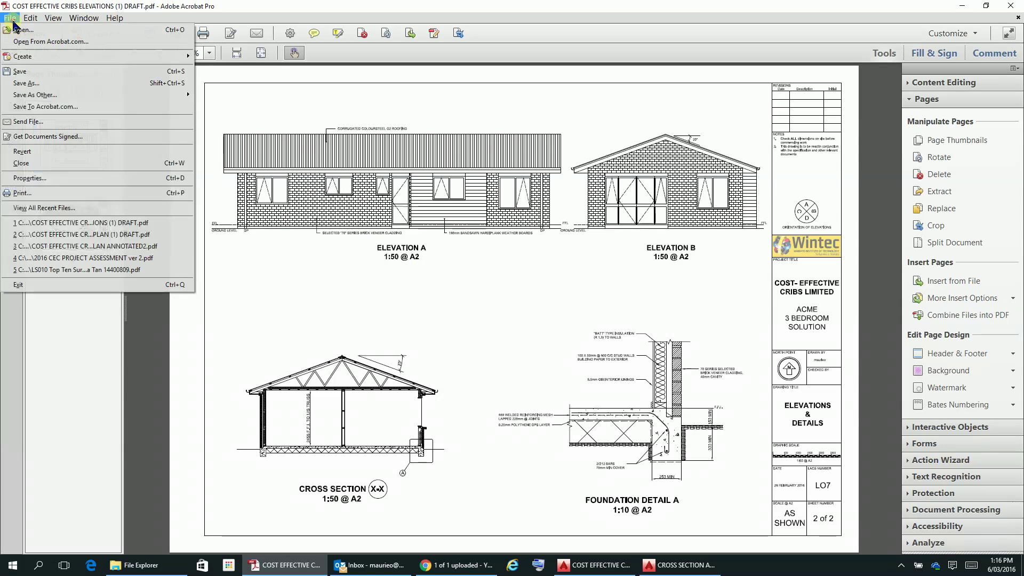
pyautogui.click(25, 83)
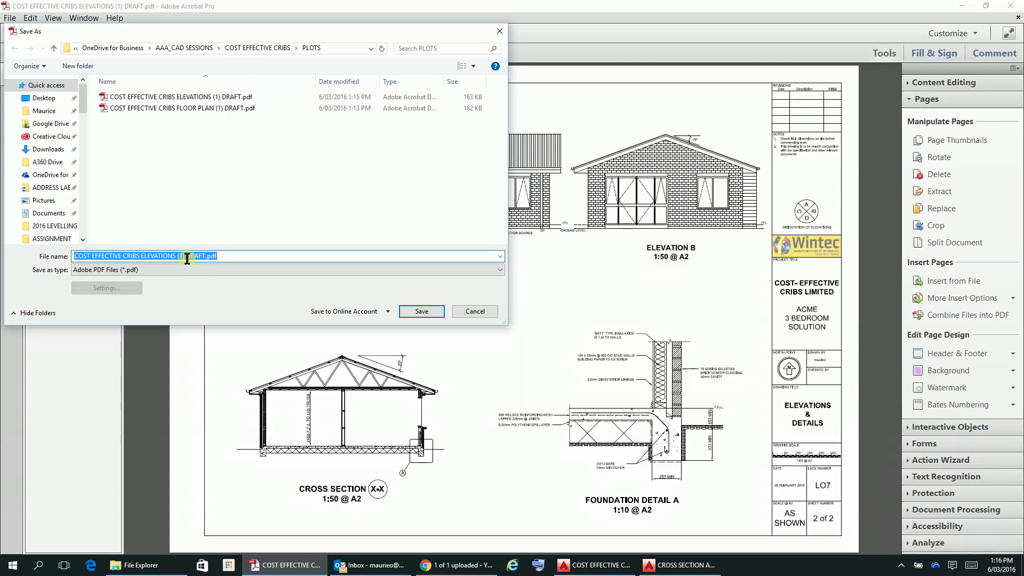
pyautogui.click(186, 257)
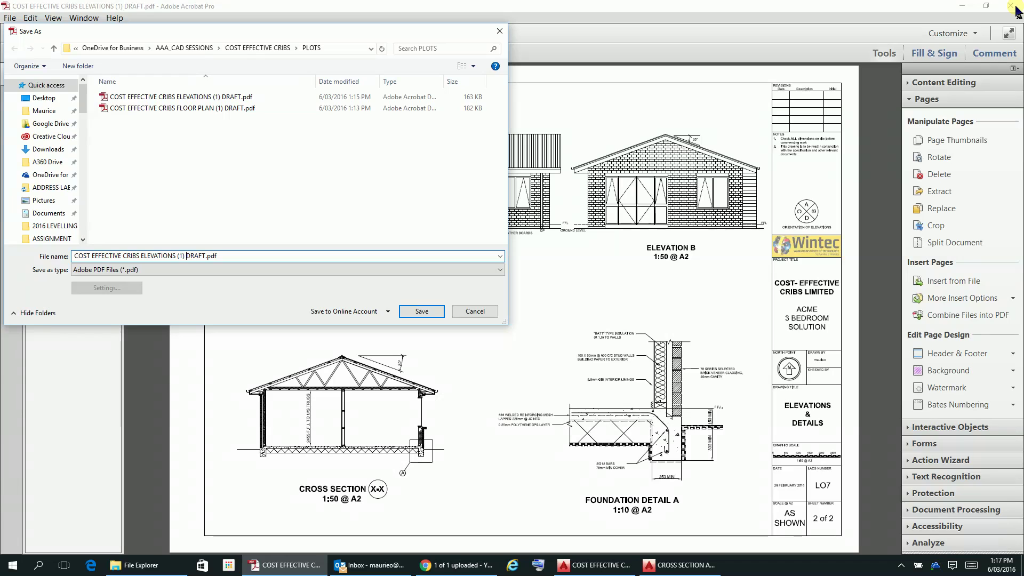
pyautogui.press('BackSpace')
pyautogui.press('BackSpace')
pyautogui.press('BackSpace')
pyautogui.press('BackSpace')
pyautogui.press('BackSpace')
pyautogui.press('BackSpace')
pyautogui.press('BackSpace')
pyautogui.press('BackSpace')
pyautogui.press('BackSpace')
pyautogui.press('BackSpace')
pyautogui.press('BackSpace')
pyautogui.press('BackSpace')
pyautogui.press('BackSpace')
pyautogui.press('BackSpace')
pyautogui.press('BackSpace')
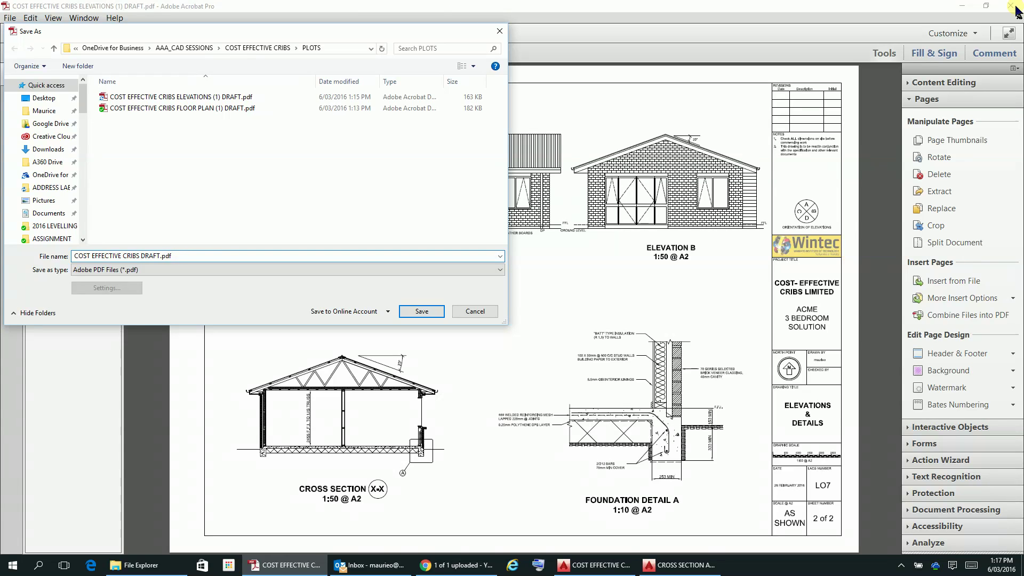
pyautogui.write('PLANS')
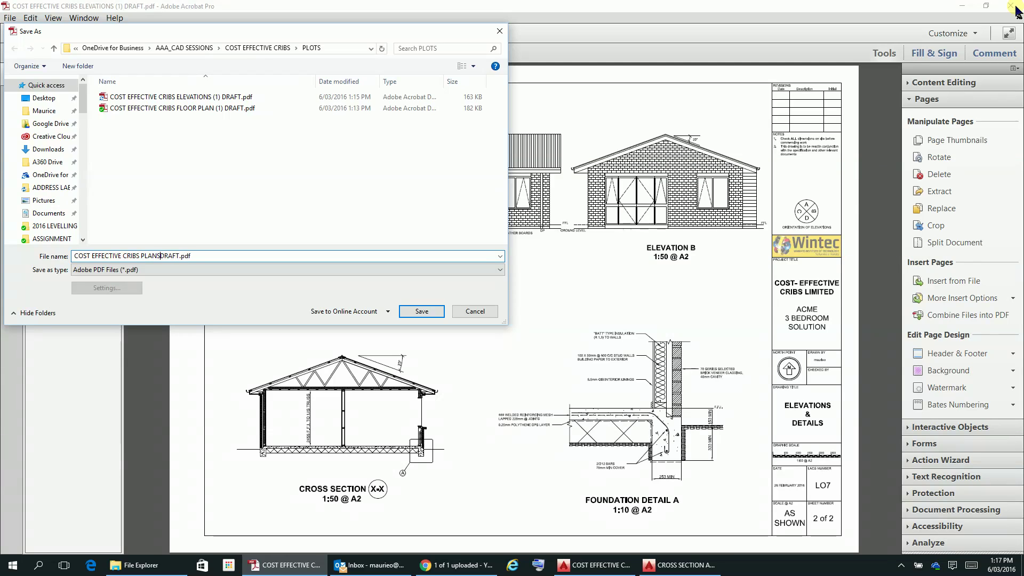
pyautogui.write('ET')
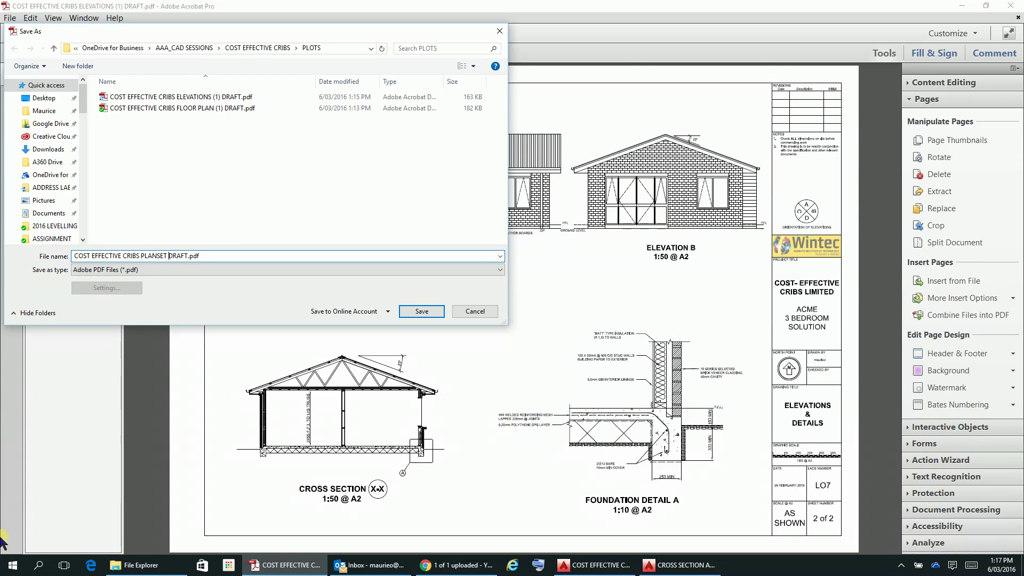
pyautogui.click(424, 311)
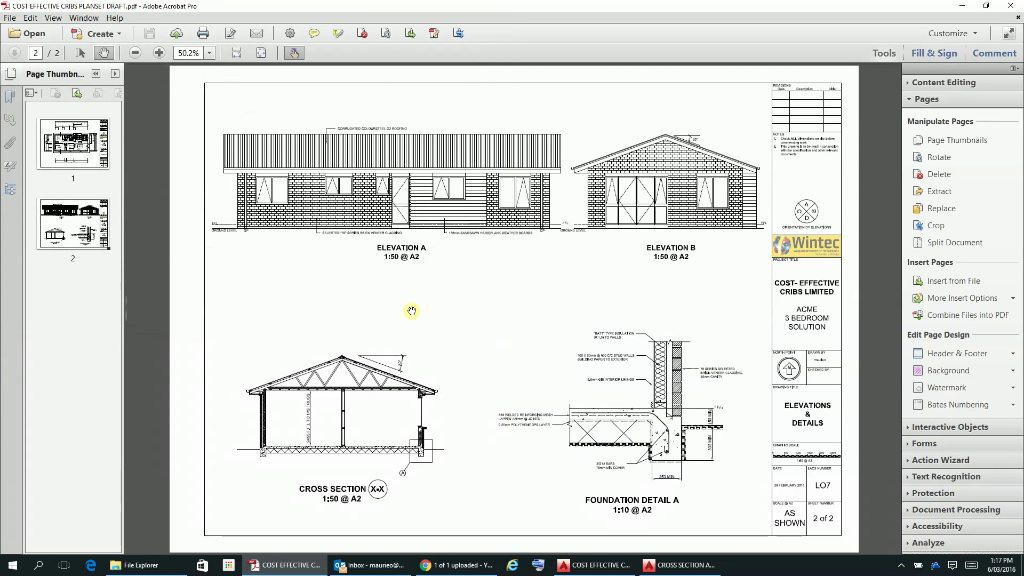
pyautogui.click(36, 53)
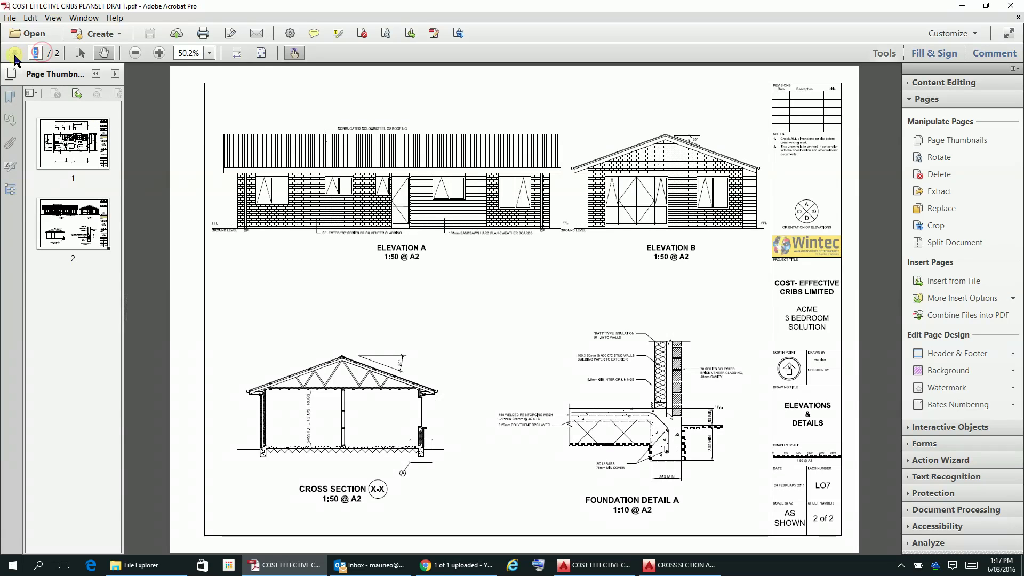
pyautogui.click(104, 141)
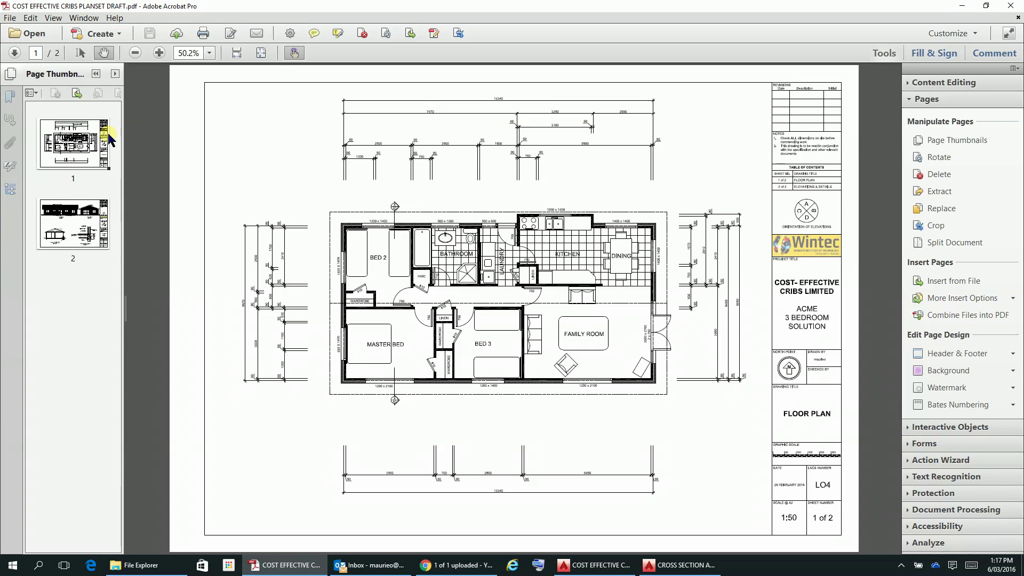
pyautogui.press('Down')
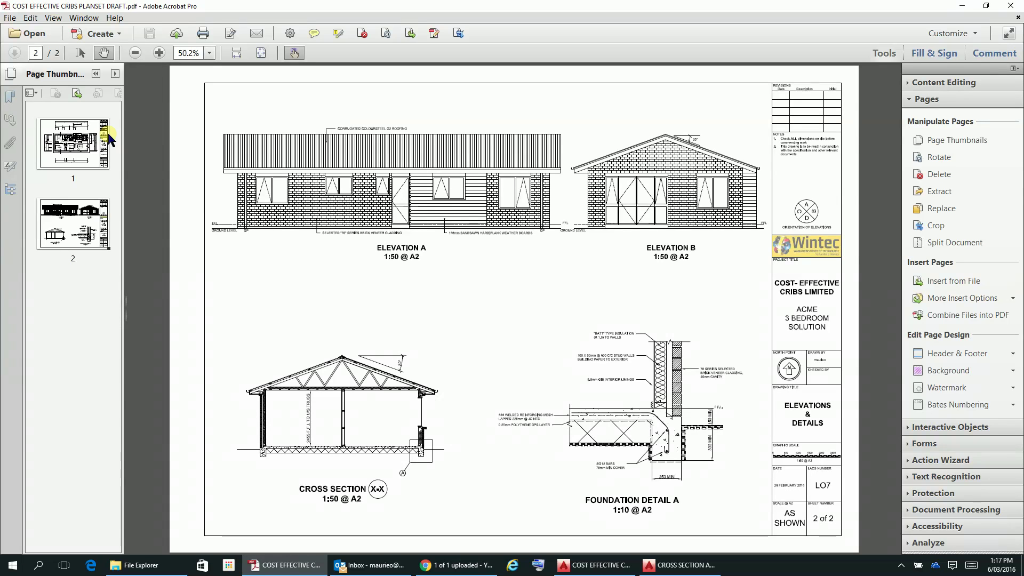
pyautogui.press('Up')
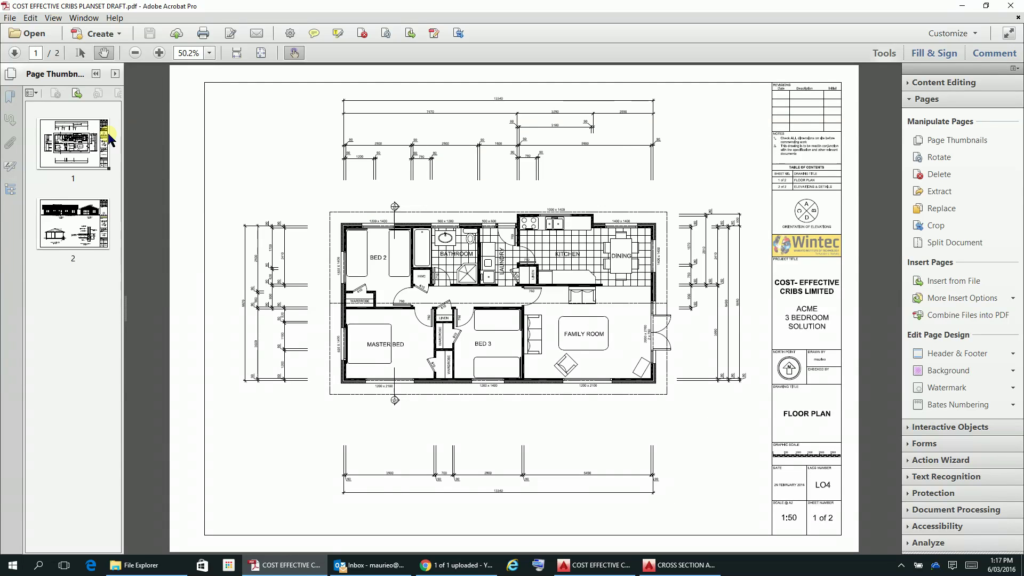
pyautogui.press('Down')
pyautogui.press('Up')
pyautogui.press('Down')
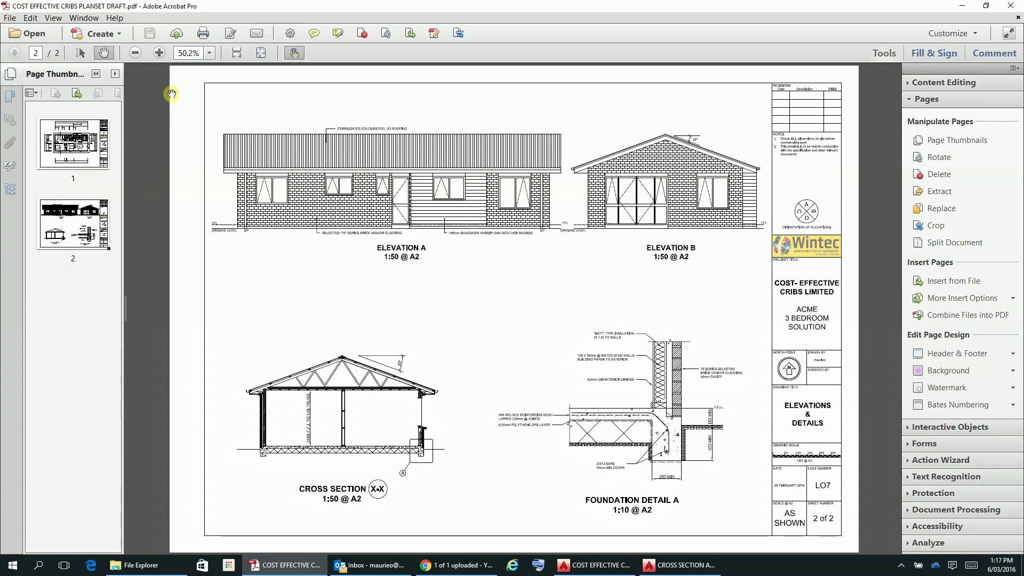
pyautogui.press('Up')
pyautogui.press('Down')
pyautogui.press('Up')
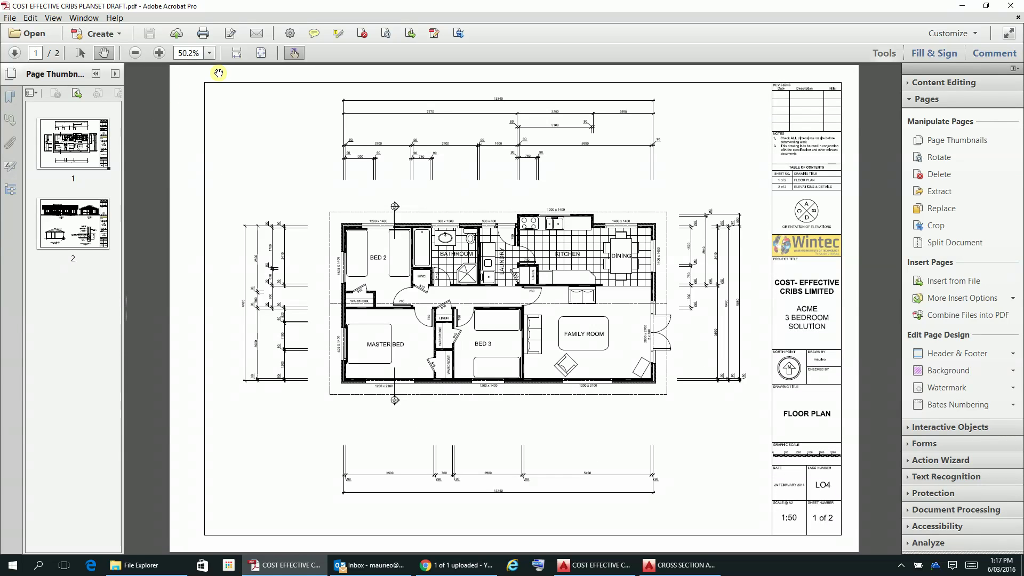
pyautogui.press('Down')
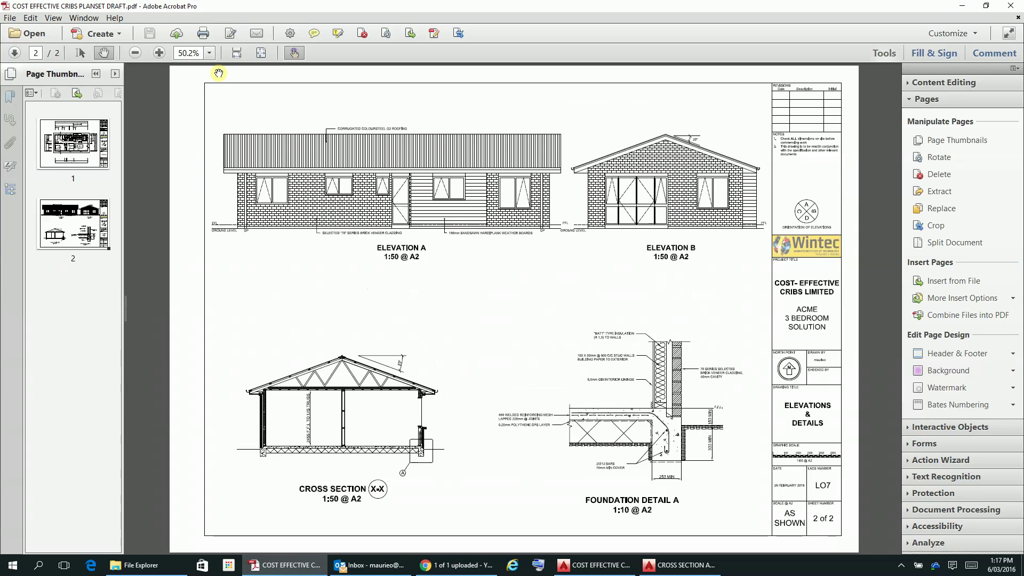
pyautogui.press('Up')
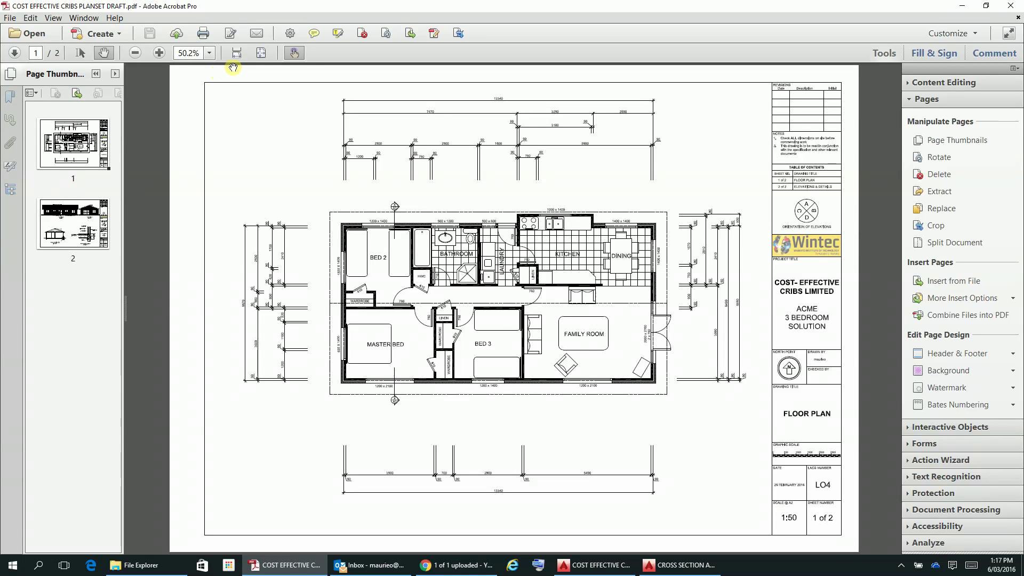
pyautogui.press('Down')
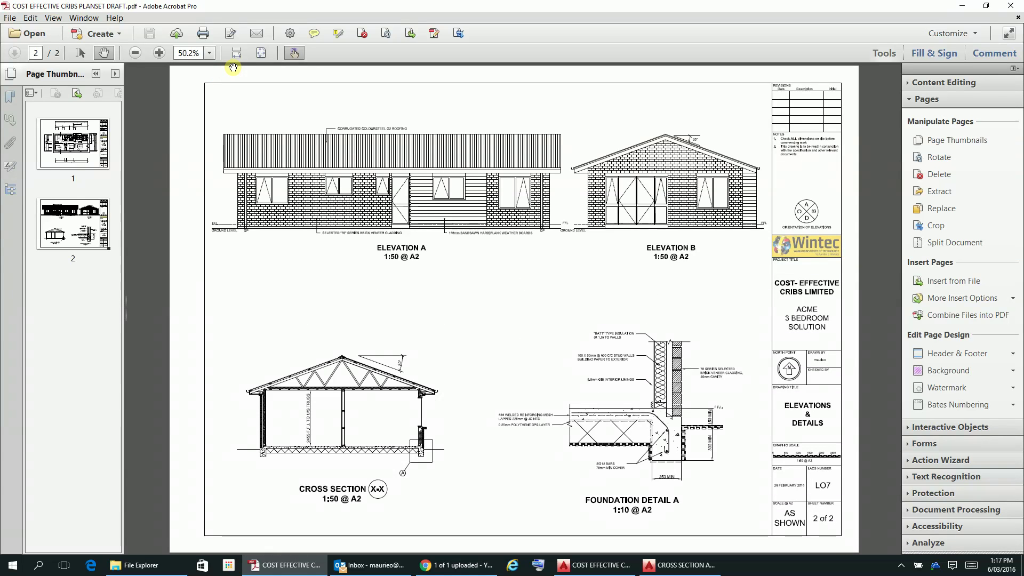
pyautogui.press('Up')
pyautogui.press('Down')
pyautogui.press('Up')
pyautogui.press('Down')
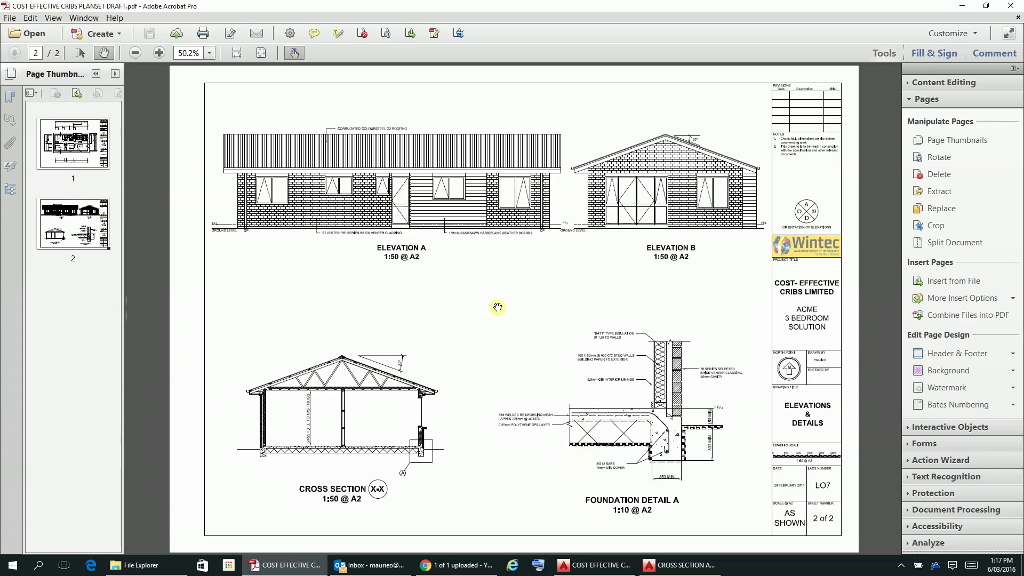
pyautogui.click(516, 285)
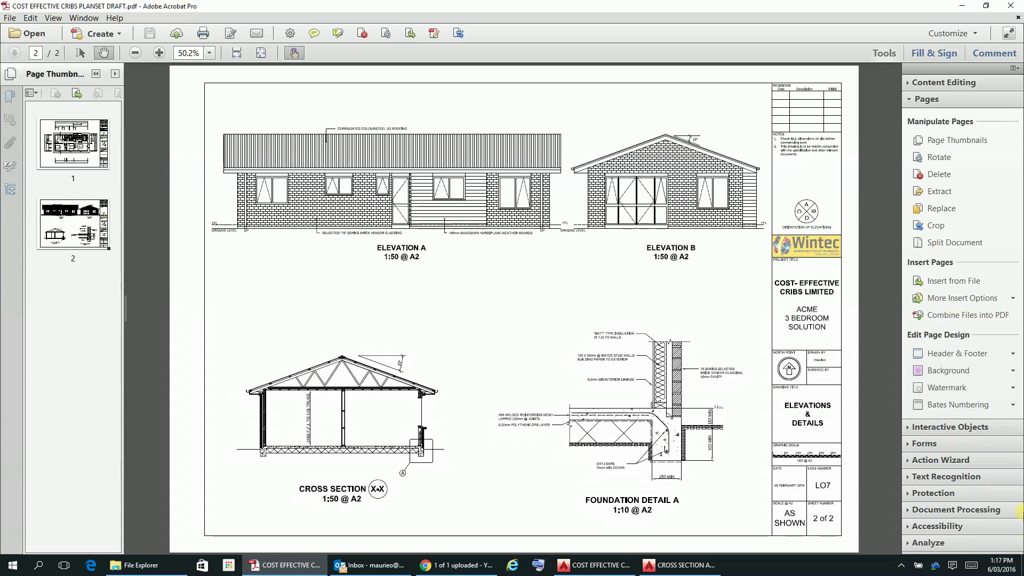